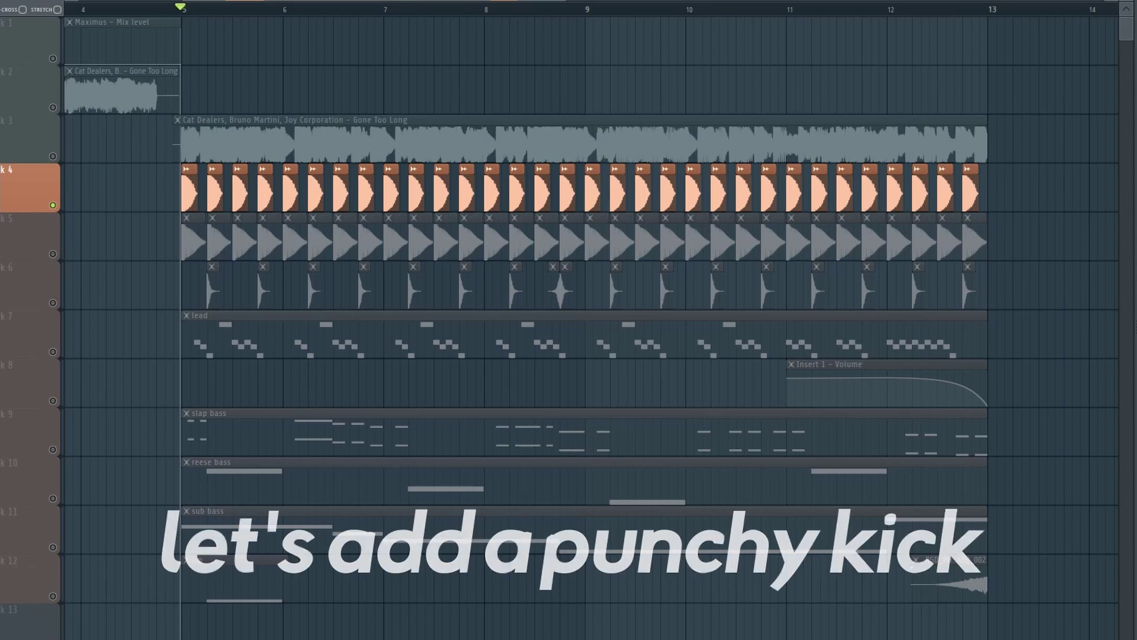
Play the arrangement from bar 5 to listen to the layered kick tracks
key("space")
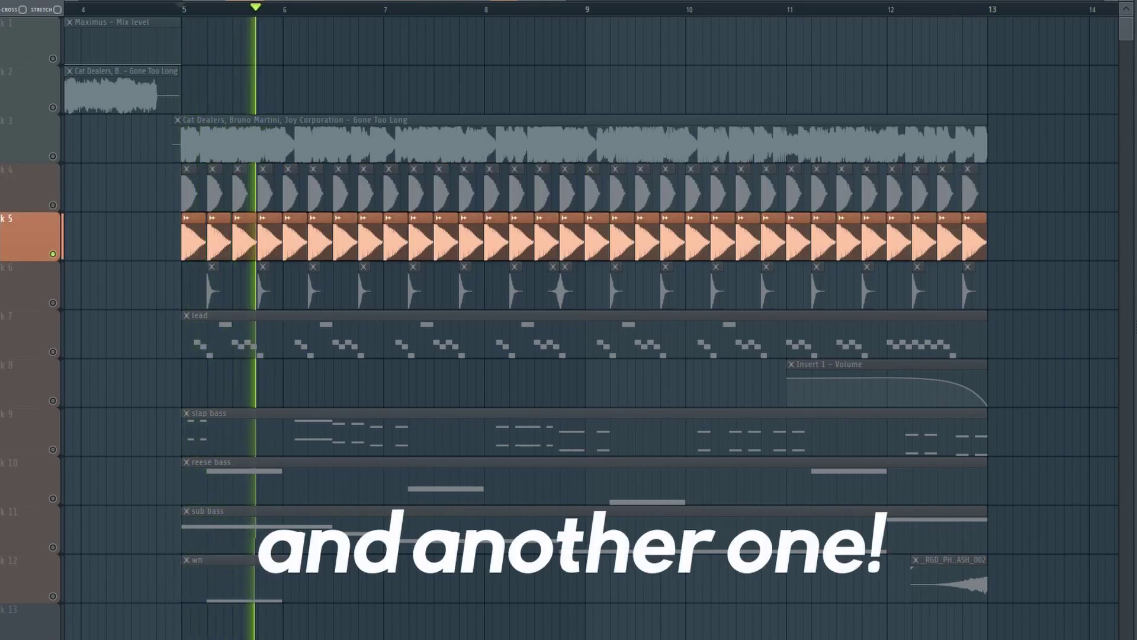
key("space")
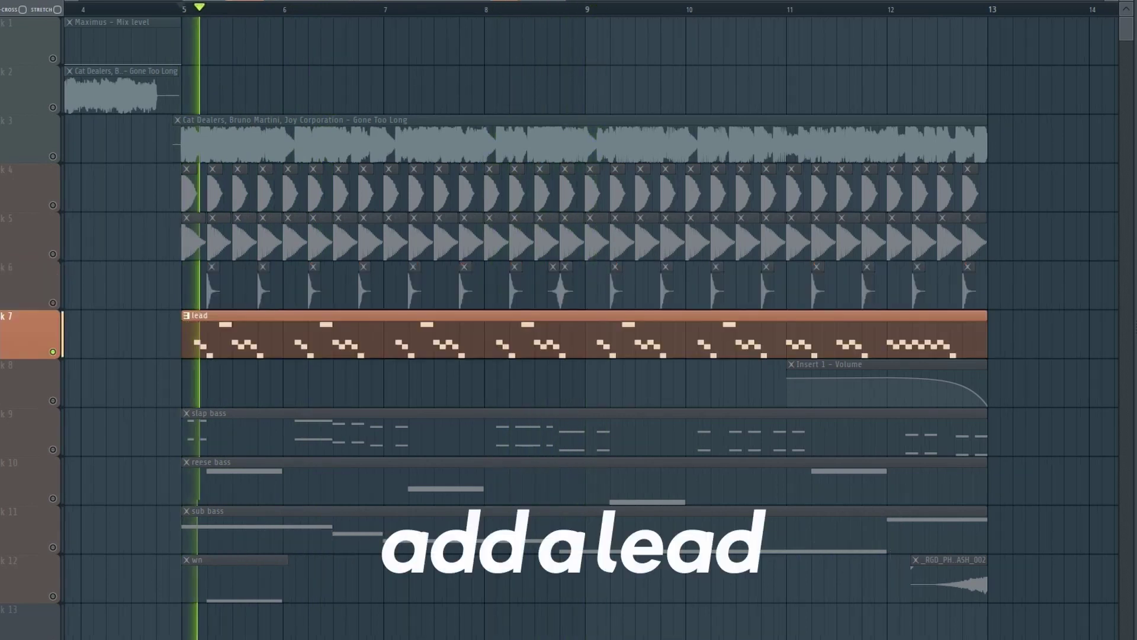
Open the lead pattern's notes in the piano roll and fit the whole melody into view
double_click(383, 338)
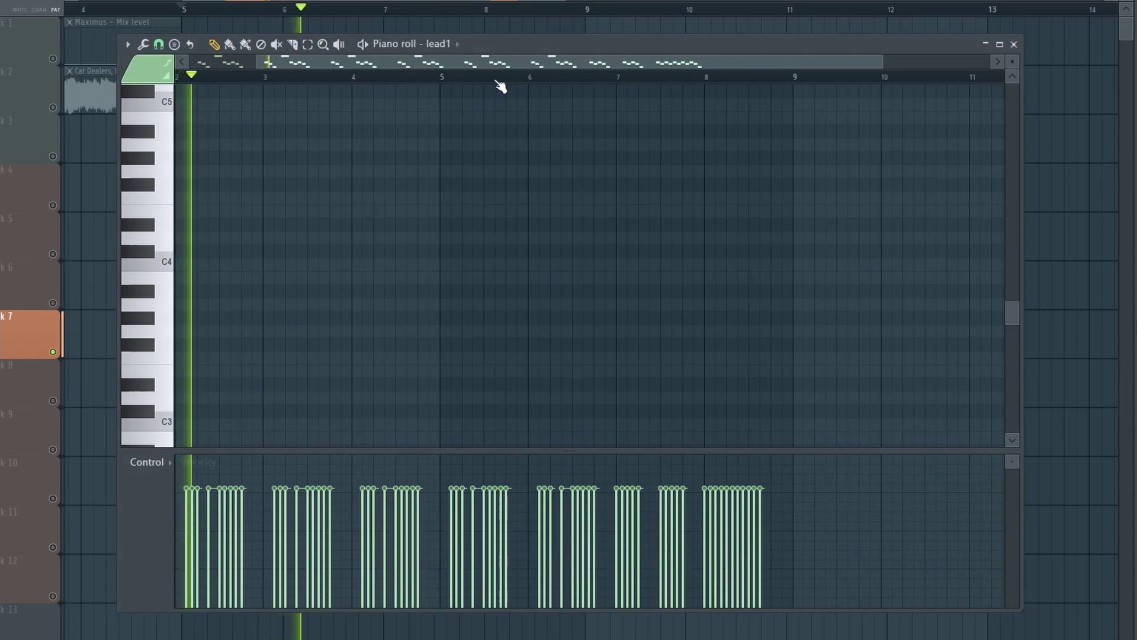
left_click_drag(460, 62, 313, 54)
scroll(470, 296, "up", 8)
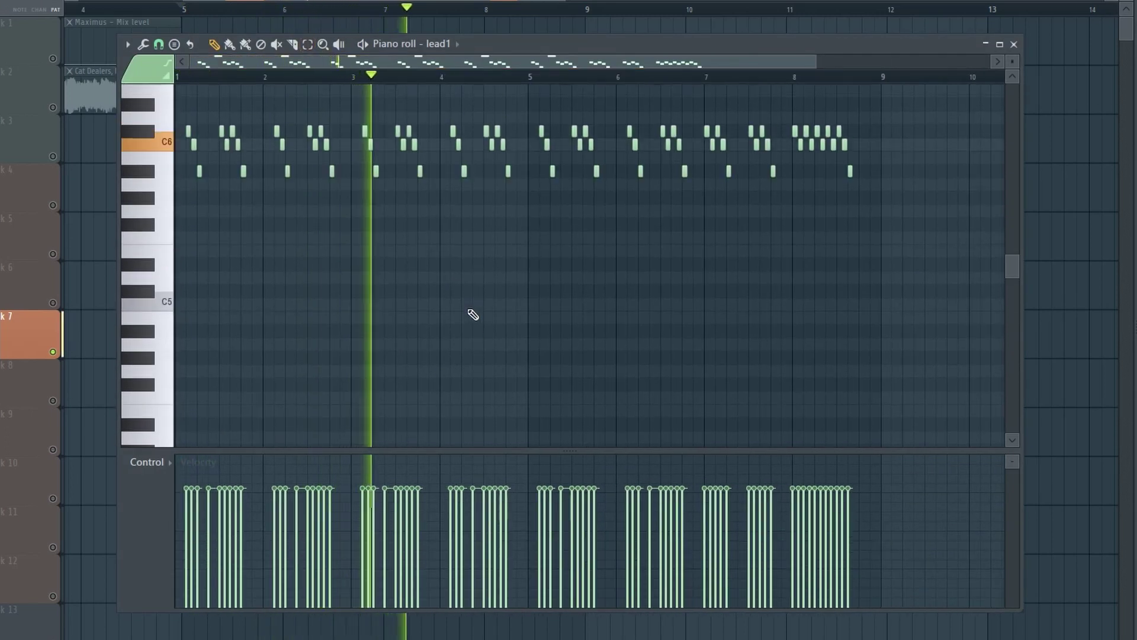
left_click_drag(817, 62, 732, 54)
Show the channel rack, solo the lead1 channel and restart playback in pattern mode
key("F6")
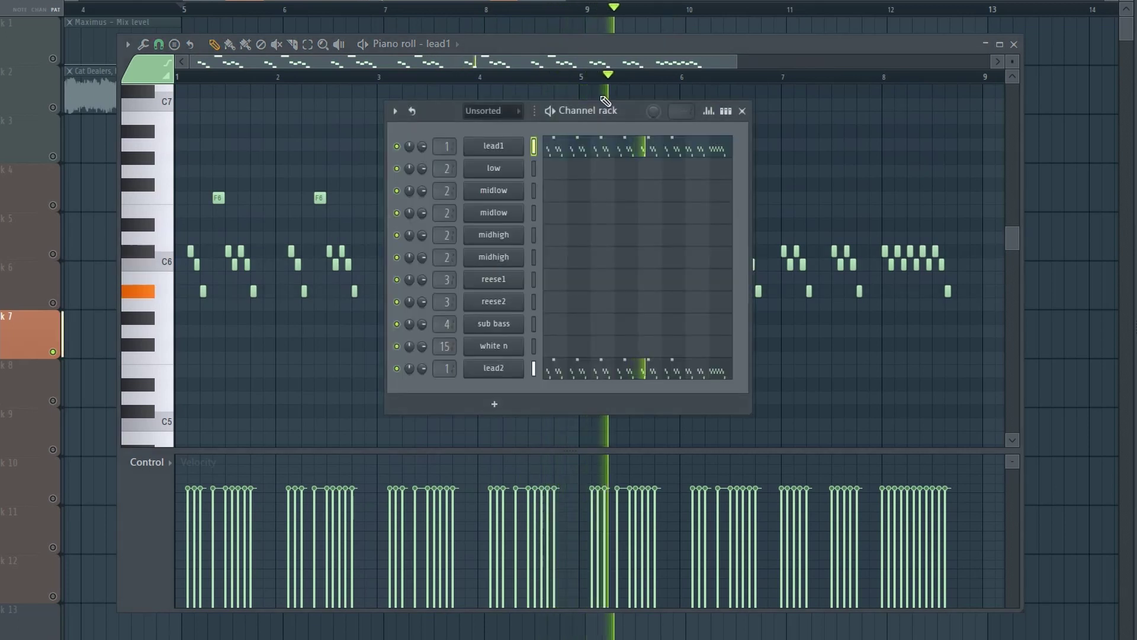
right_click(398, 151)
left_click(552, 106)
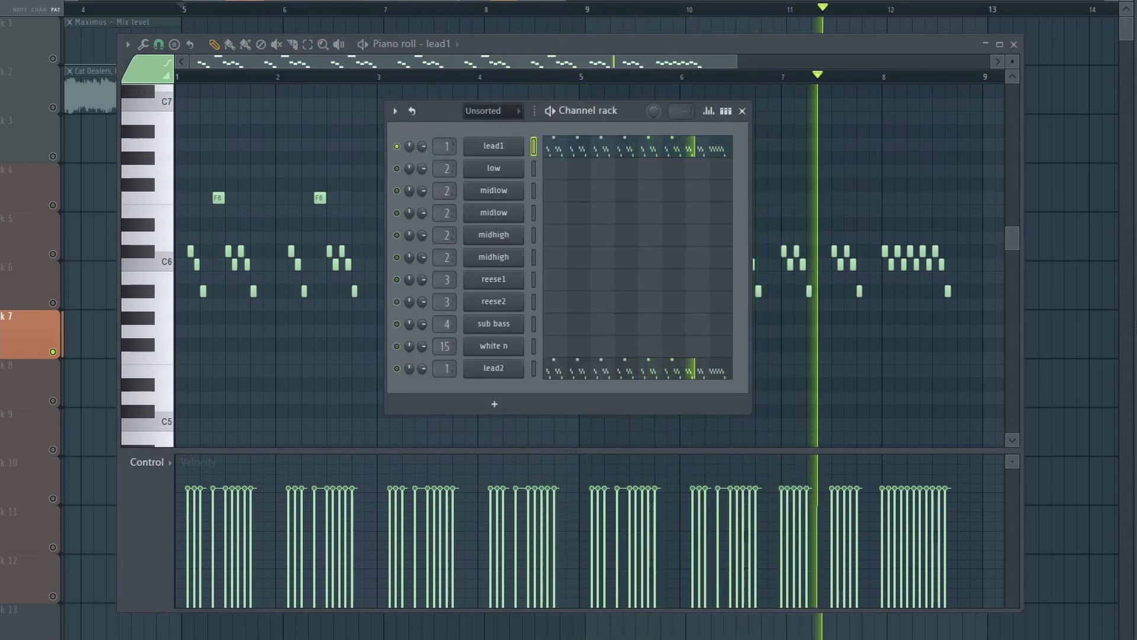
key("space")
key("space")
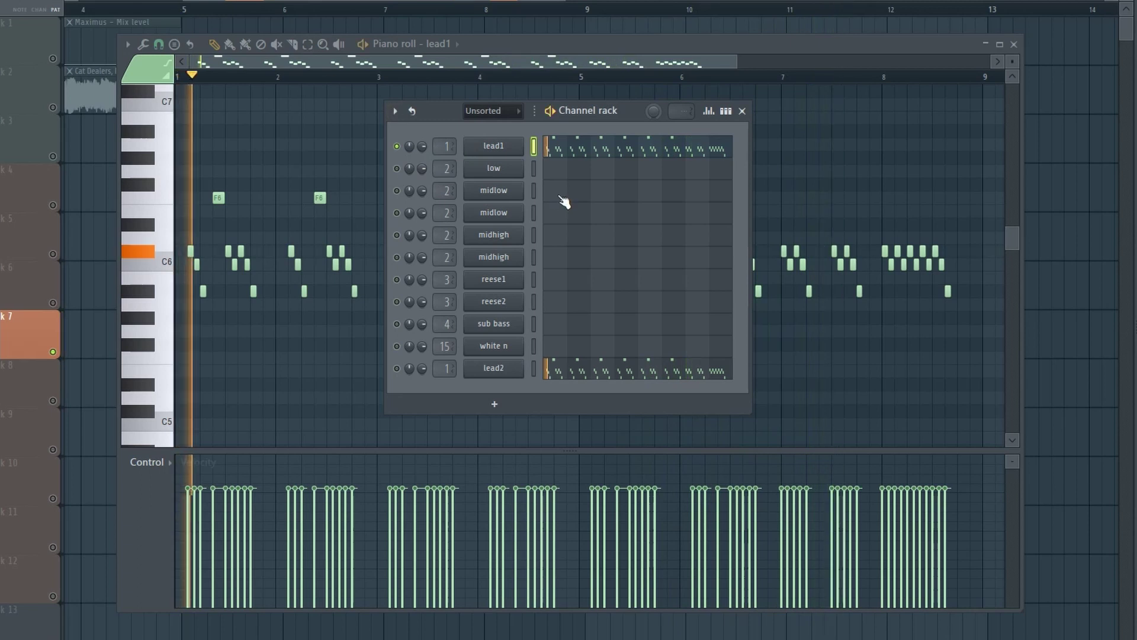
Examine lead1's Serum patch, including its oscillators, LFO 1 and the whole effects chain, and close the synth
left_click(515, 147)
left_click_drag(551, 69, 539, 67)
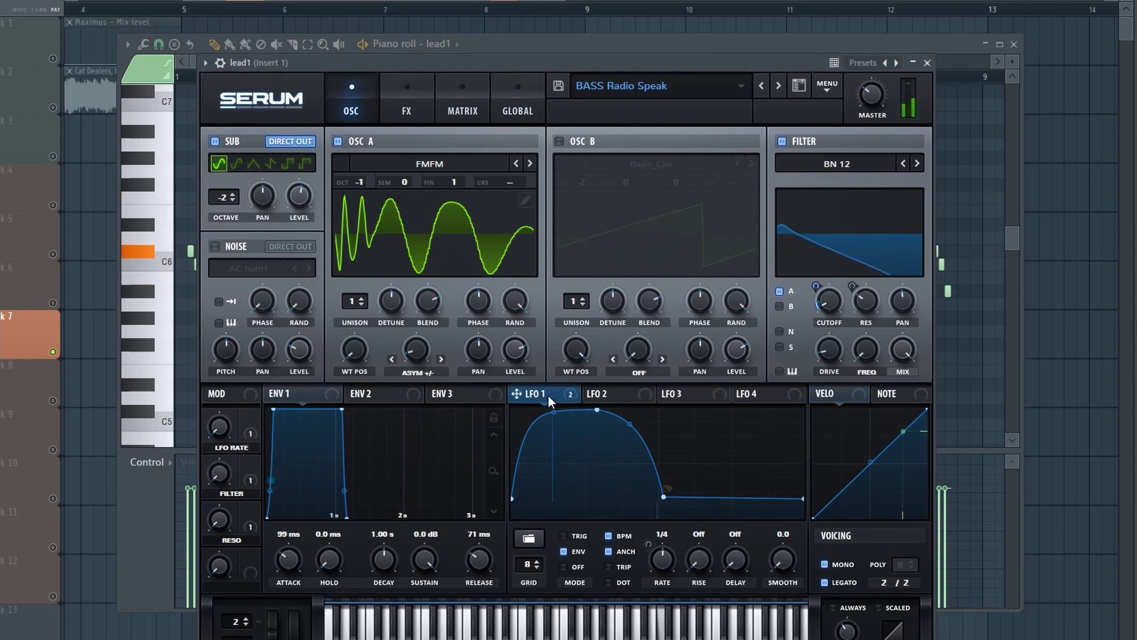
left_click(404, 108)
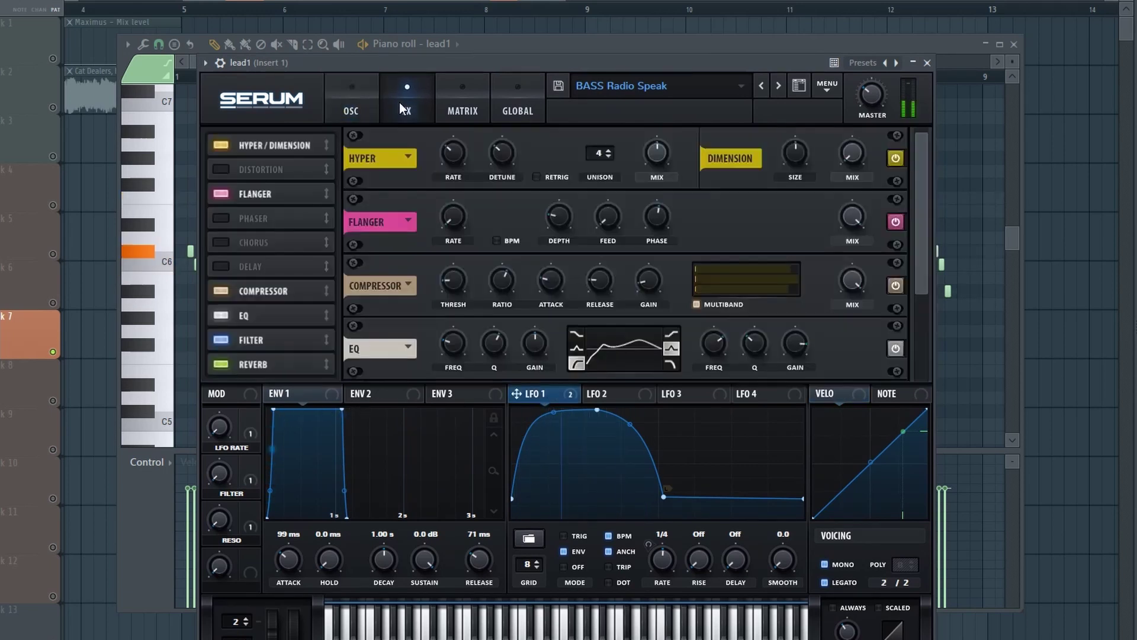
left_click_drag(920, 143, 917, 250)
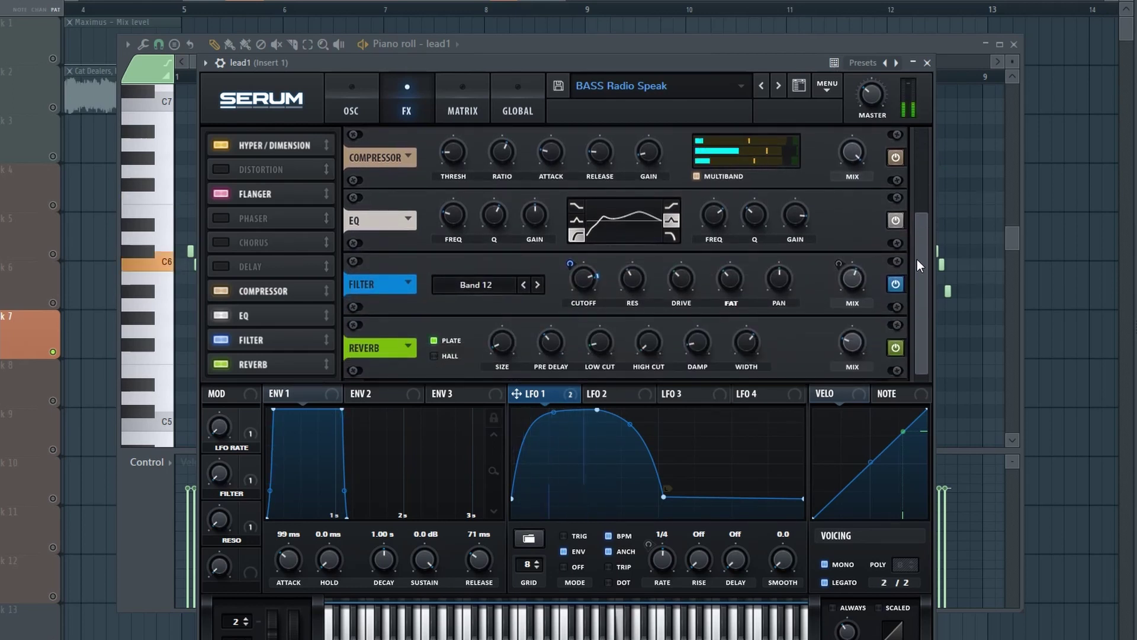
left_click(928, 63)
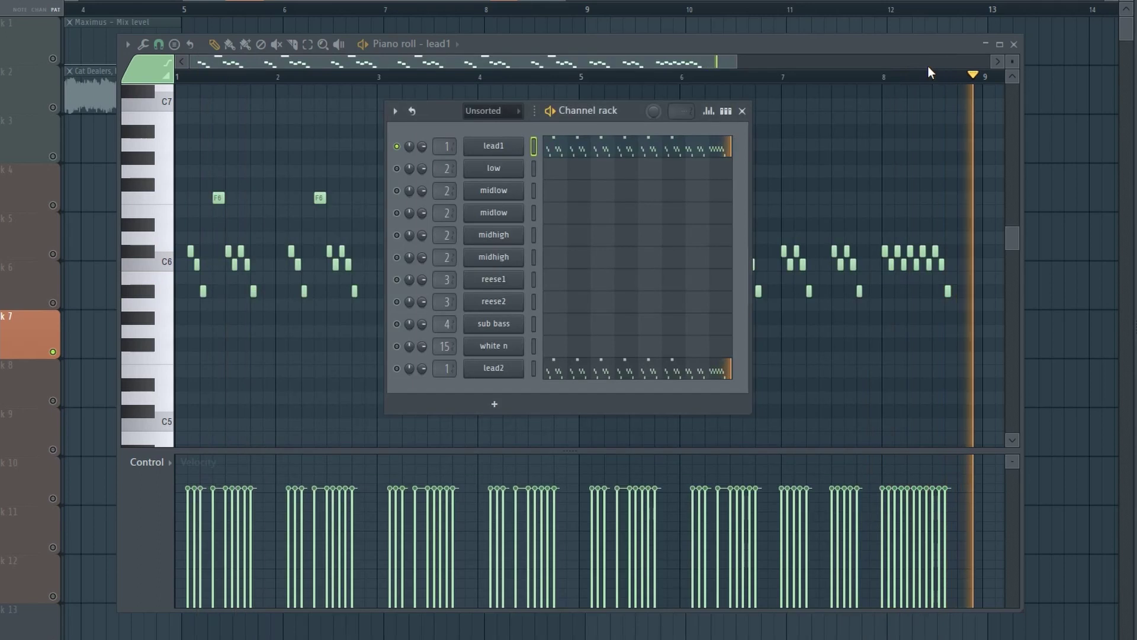
Solo the lead2 channel and open its Serum patch to view the oscillators
right_click(394, 364)
left_click(415, 372)
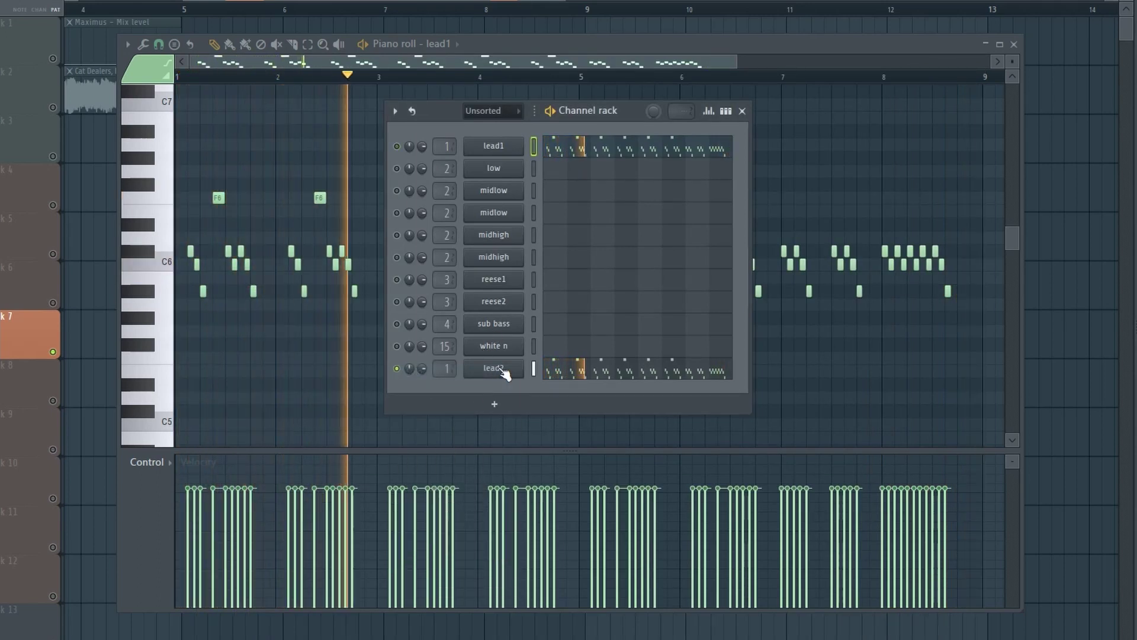
left_click(499, 367)
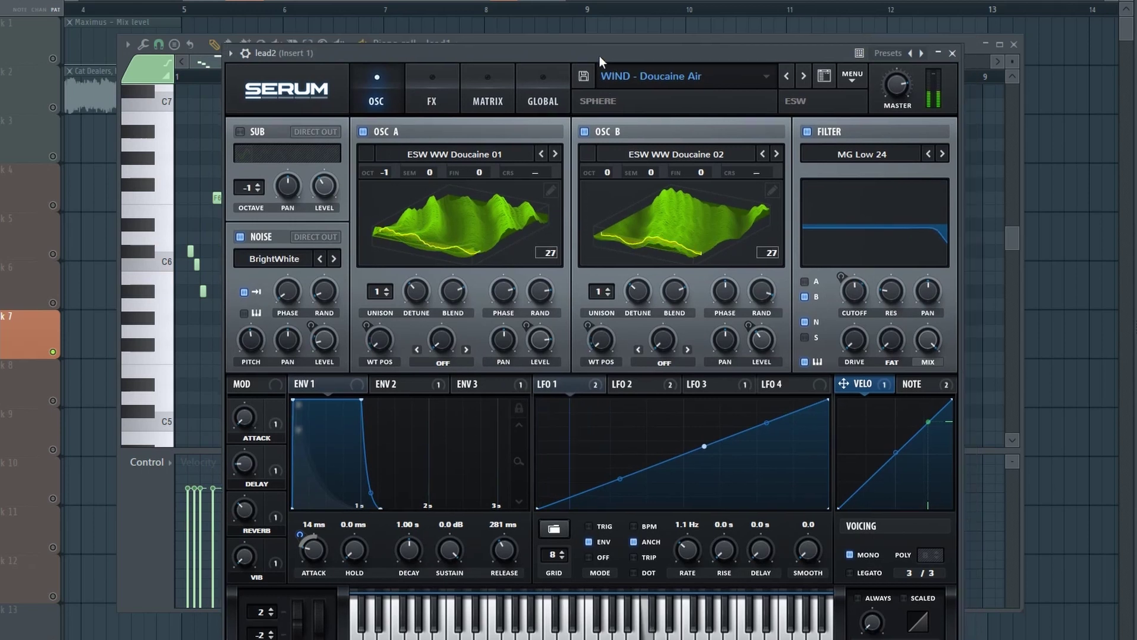
left_click_drag(599, 55, 576, 55)
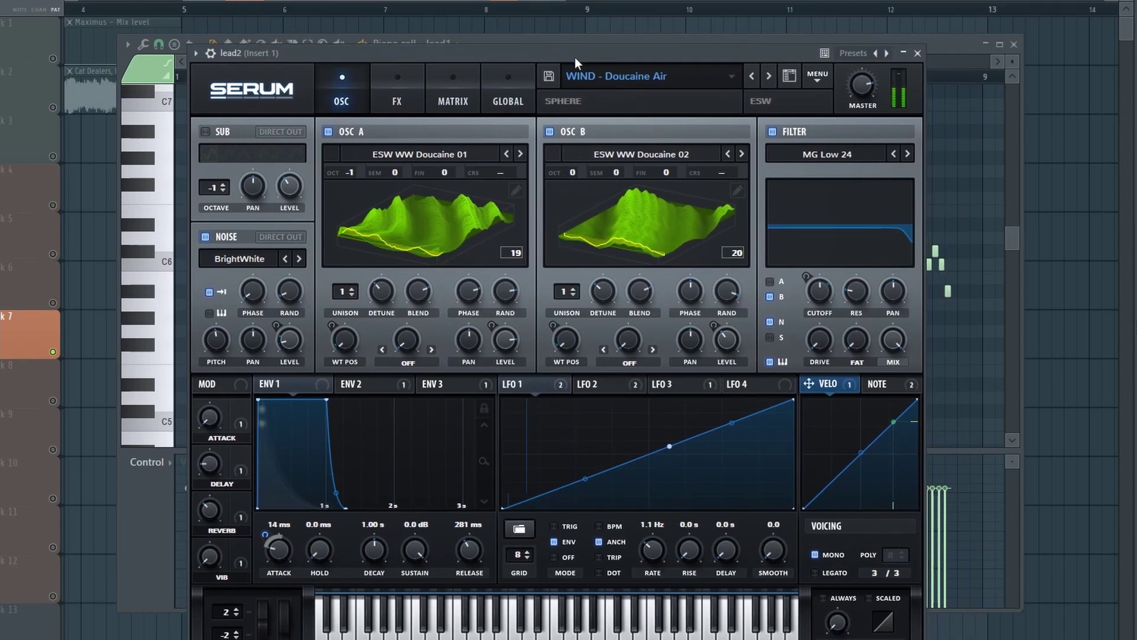
Review lead2's envelopes, LFOs and effects chain in Serum, and turn off the channel's solo
left_click(391, 383)
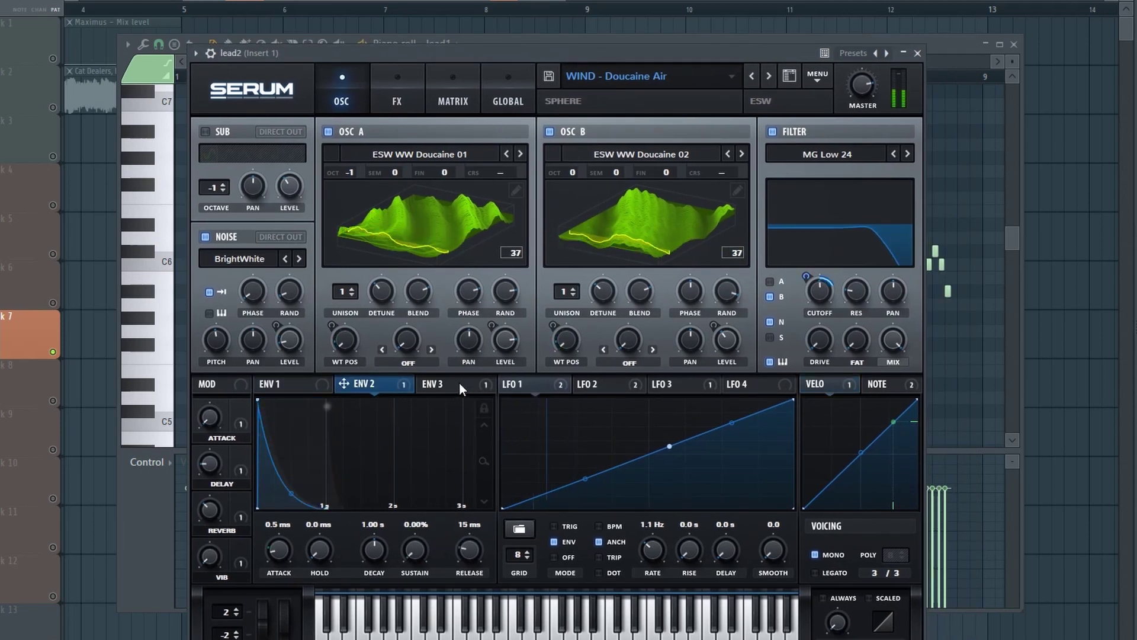
left_click(535, 383)
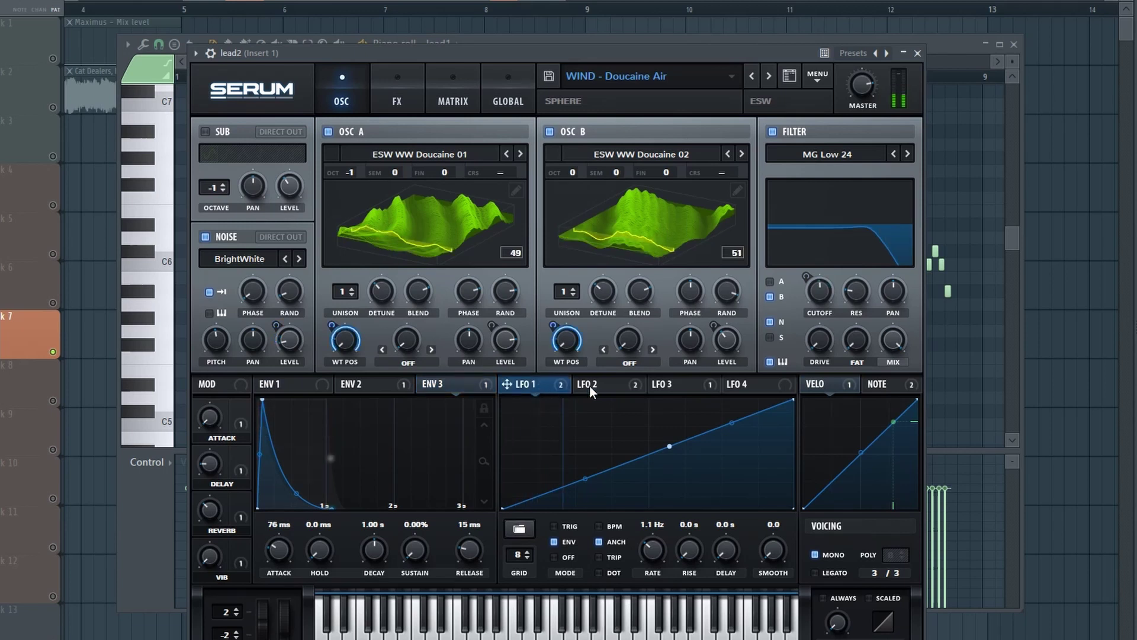
left_click(693, 382)
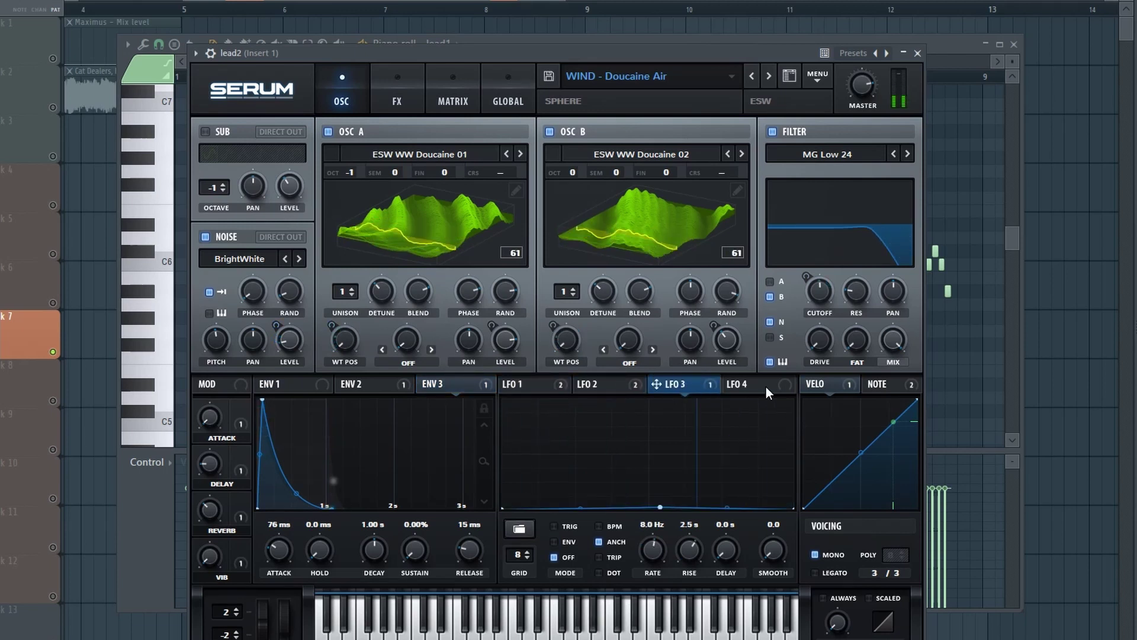
left_click(402, 86)
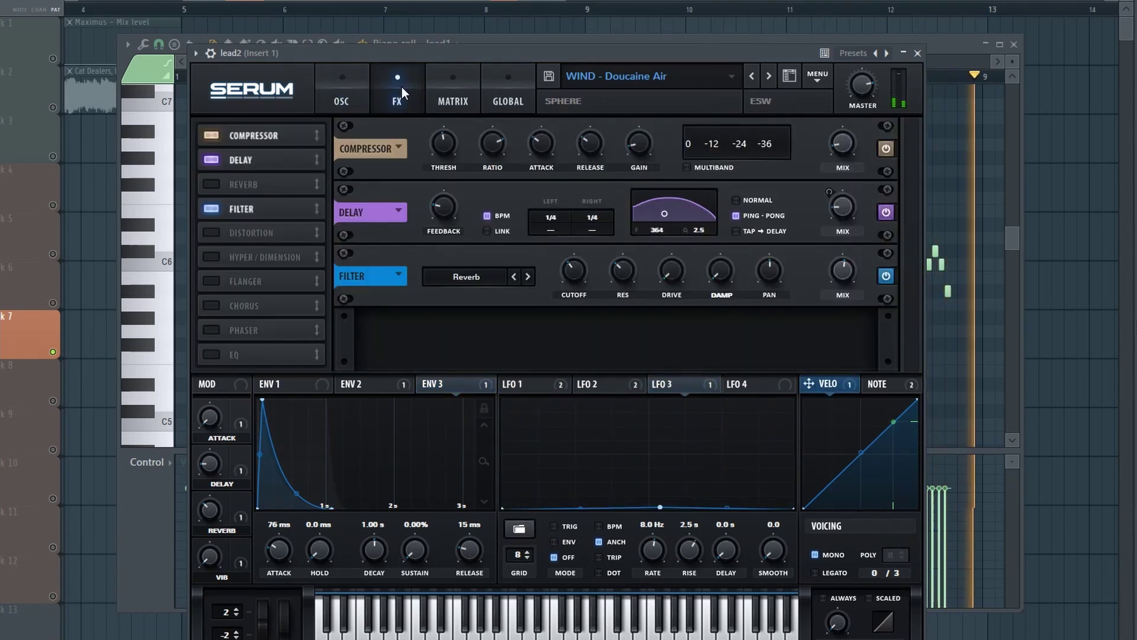
left_click(917, 53)
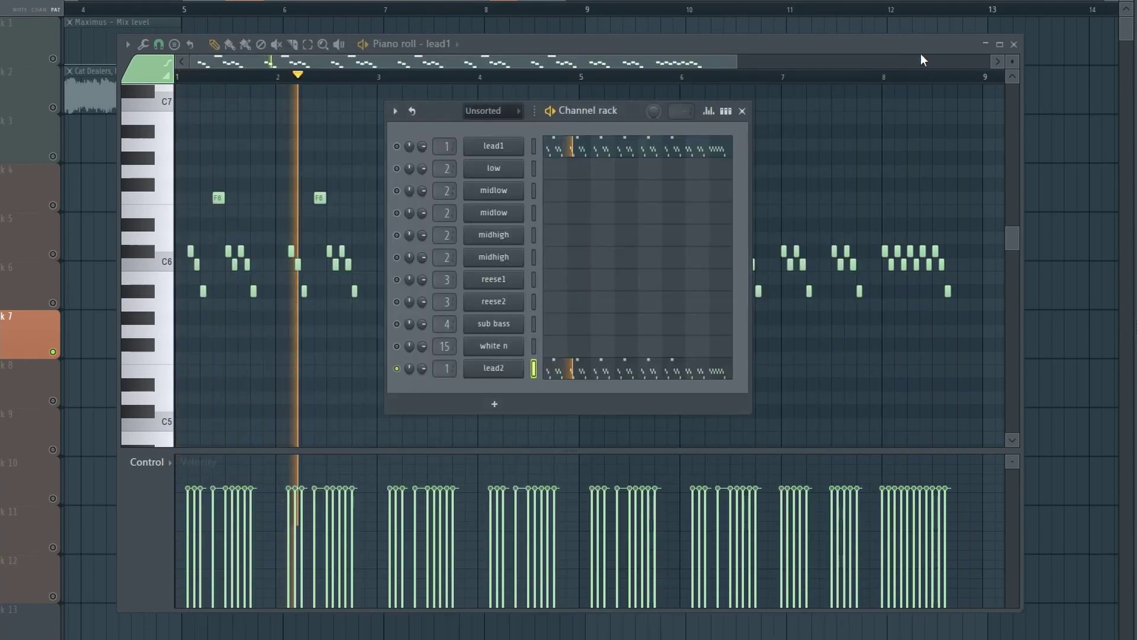
right_click(409, 360)
left_click(413, 372)
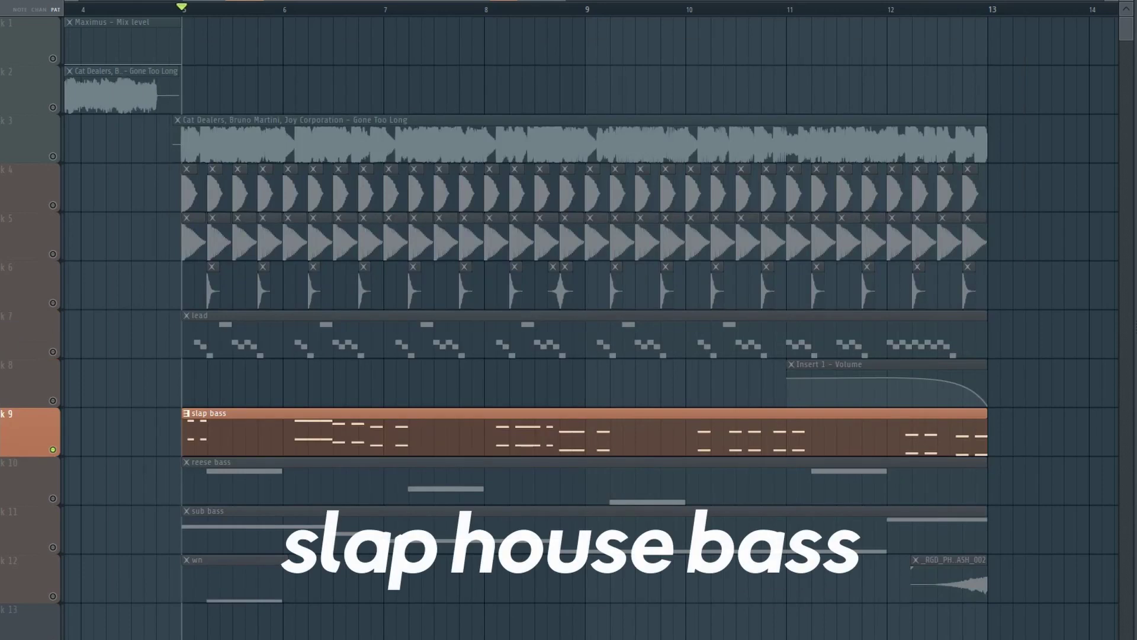
Play the song and open the slap bass pattern in the piano roll with all its notes in view
key("space")
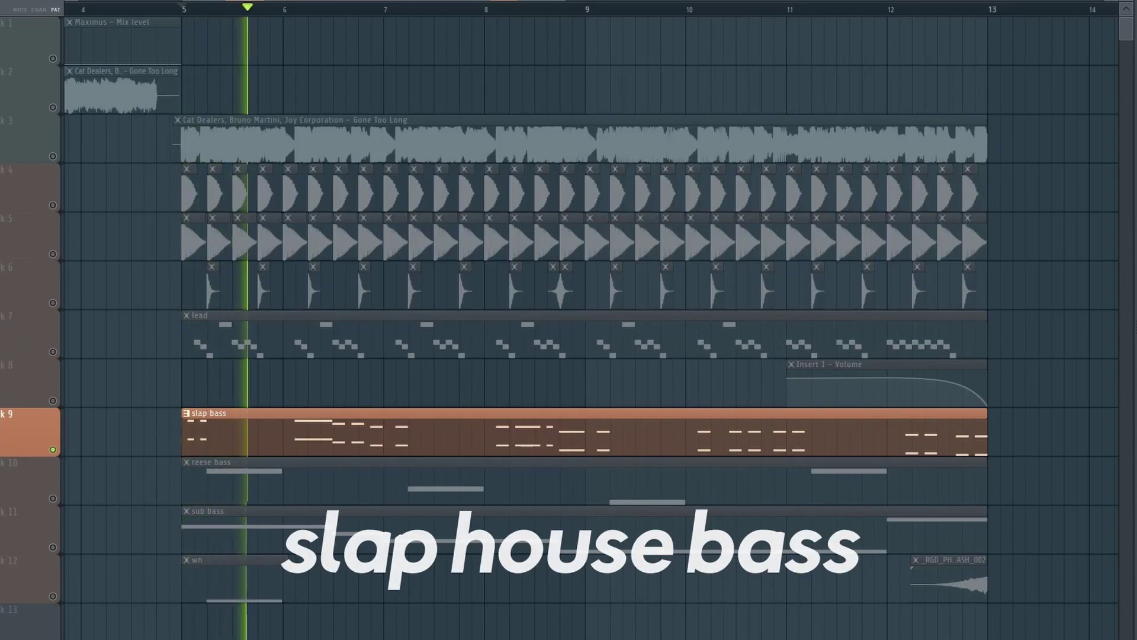
double_click(432, 432)
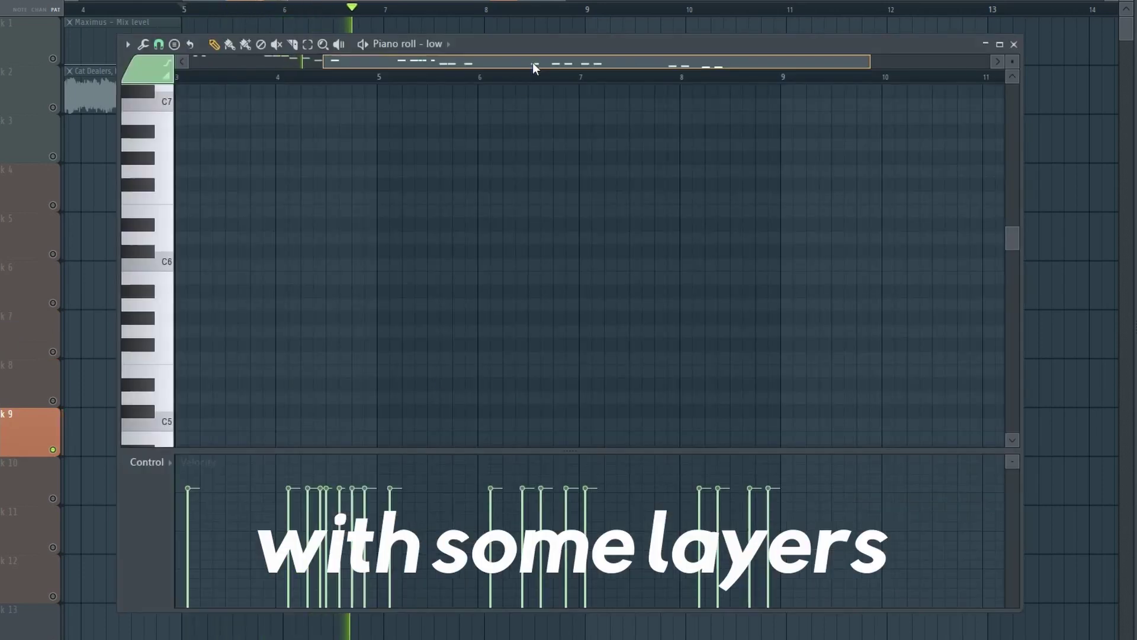
scroll(464, 376, "down", 10)
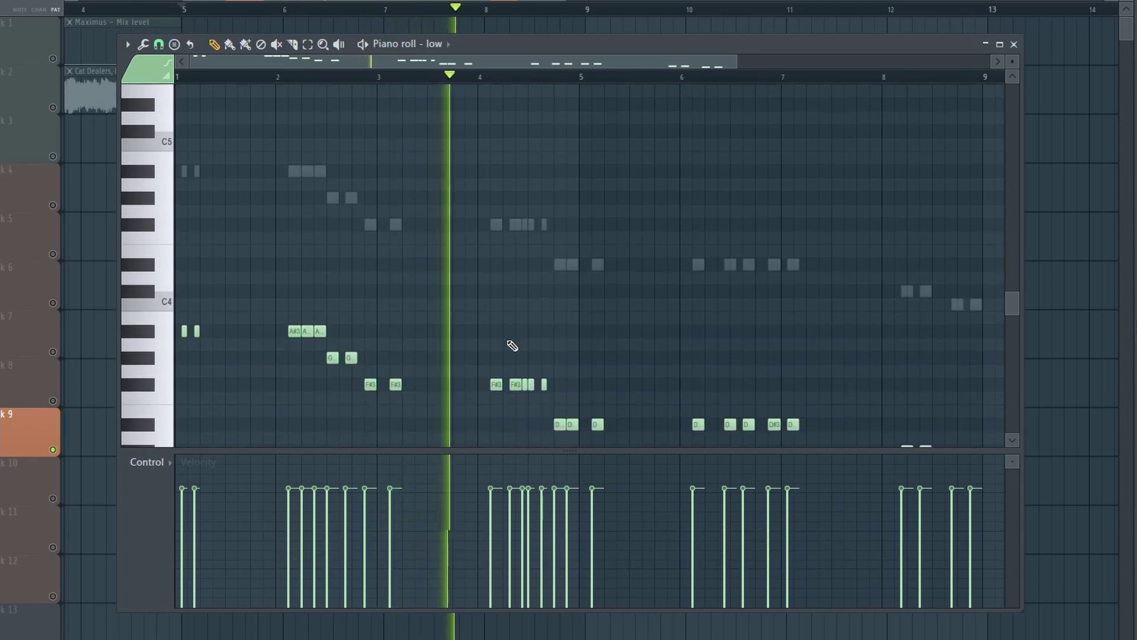
left_click_drag(742, 62, 753, 61)
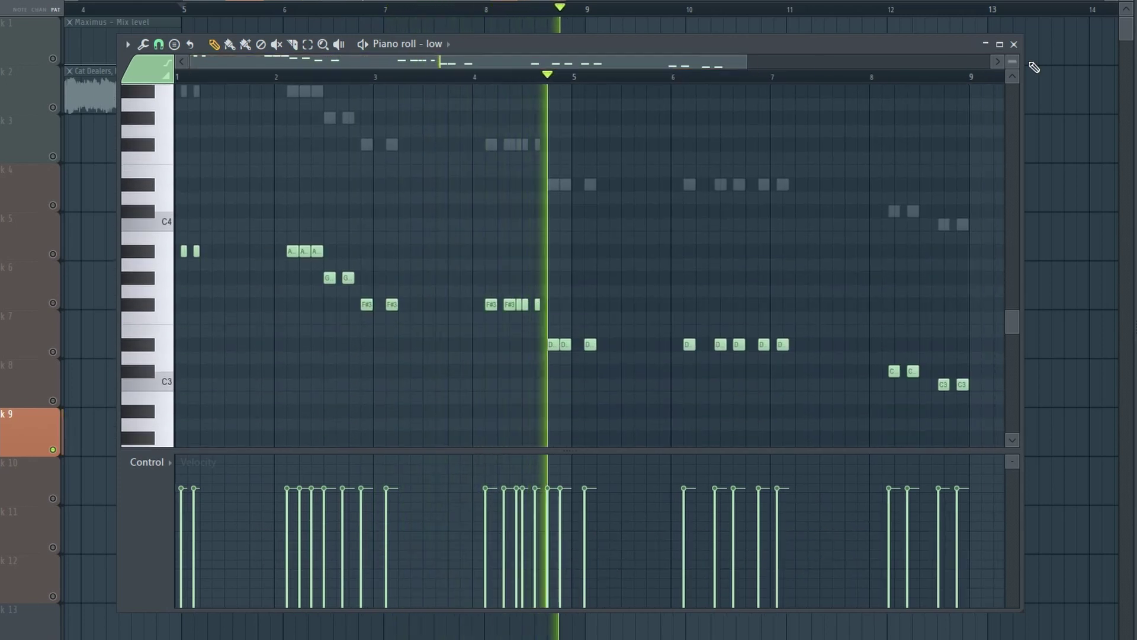
left_click_drag(1011, 58, 1012, 65)
scroll(985, 173, "up", 1)
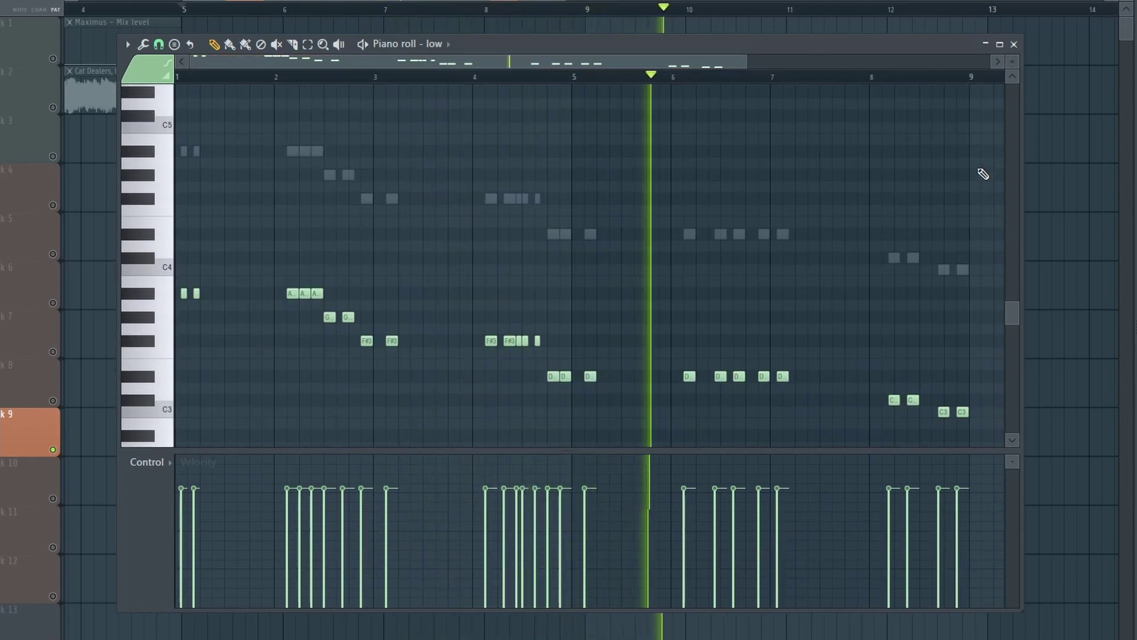
Solo the low bass layer in the channel rack and open its Serum patch
key("F6")
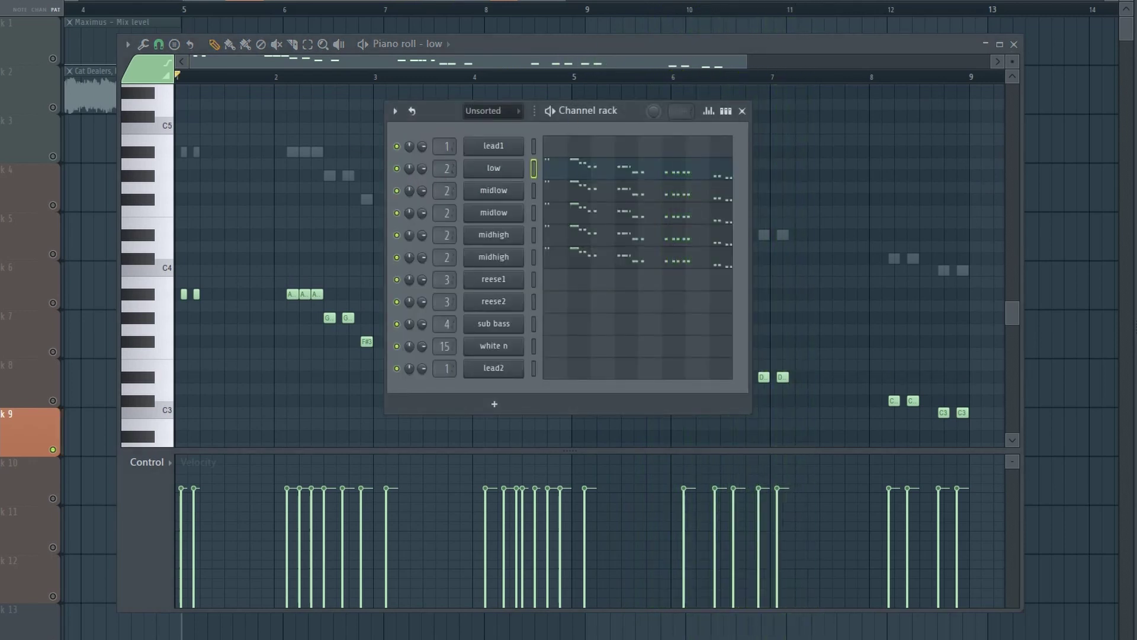
right_click(396, 168)
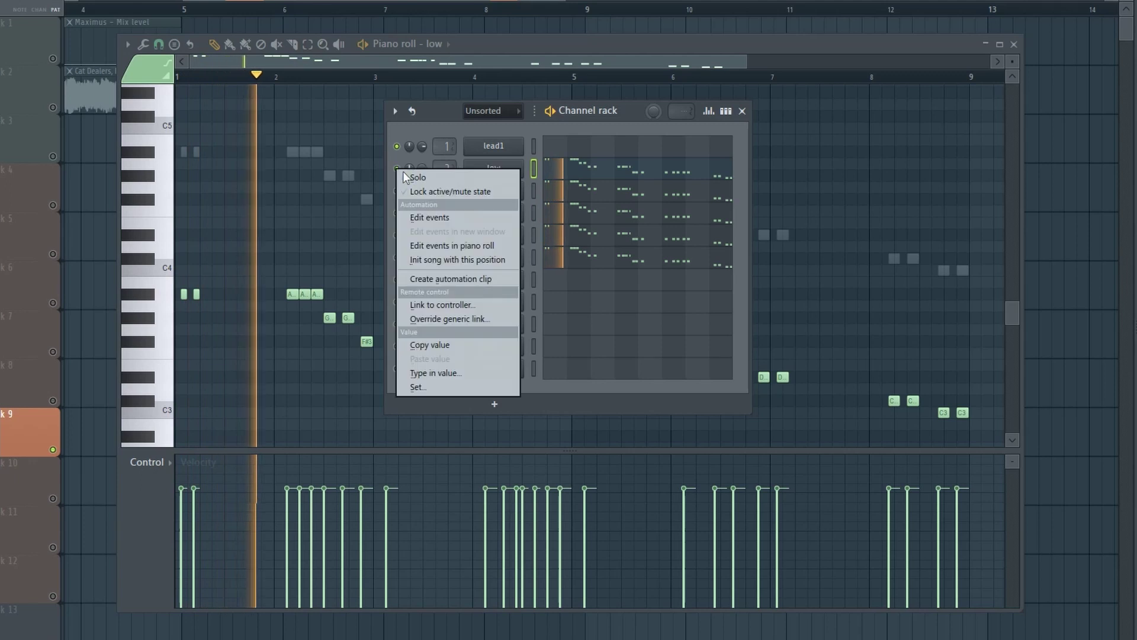
left_click(416, 177)
left_click(504, 168)
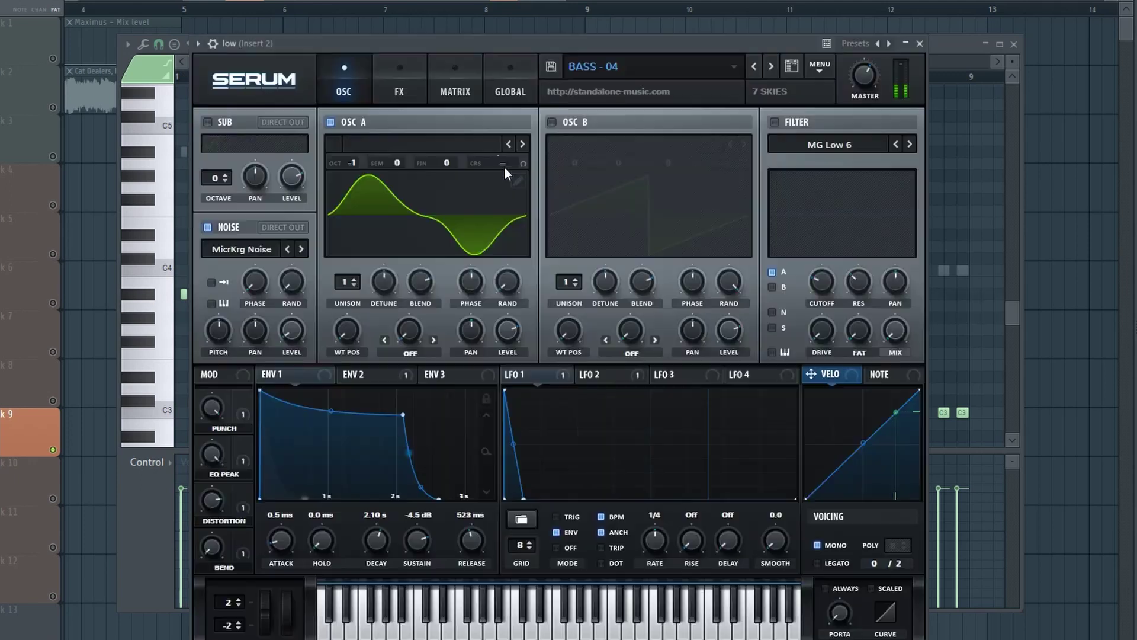
left_click_drag(535, 55, 548, 42)
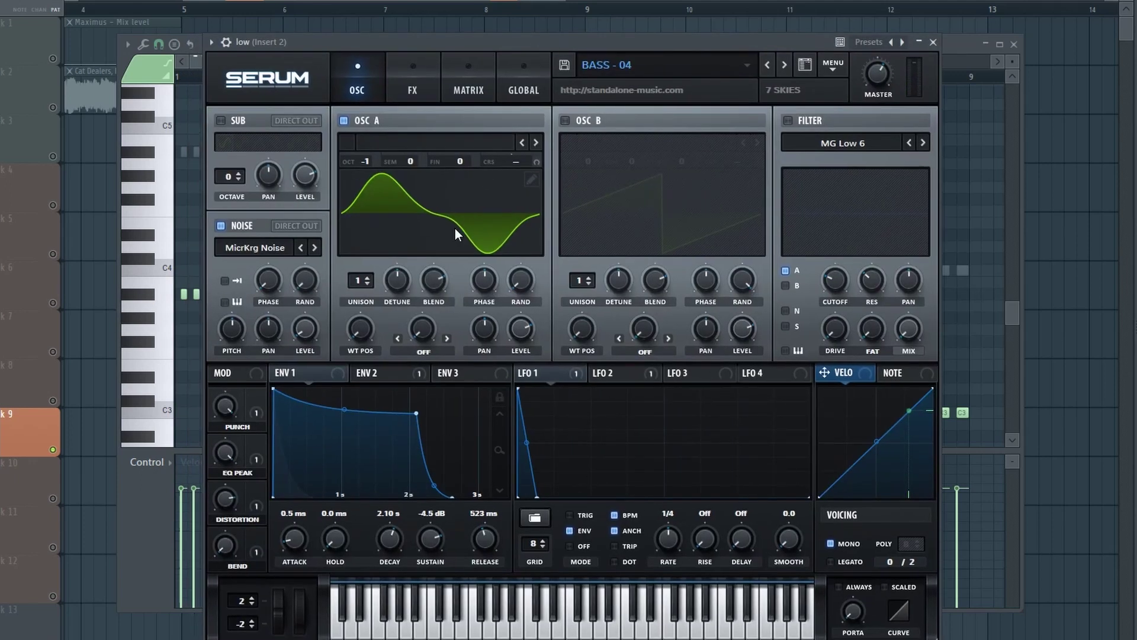
Review the low layer's Env 2, LFO 1, LFO 2 and effects chain in Serum, and close the synth
left_click(388, 371)
left_click(542, 371)
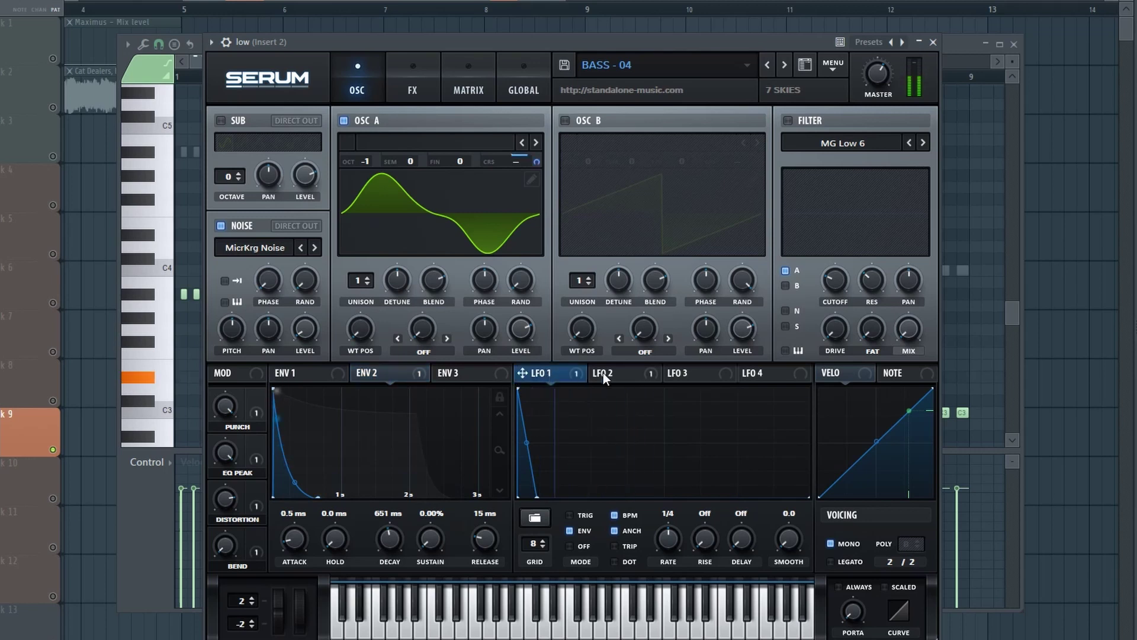
left_click(617, 372)
left_click(411, 83)
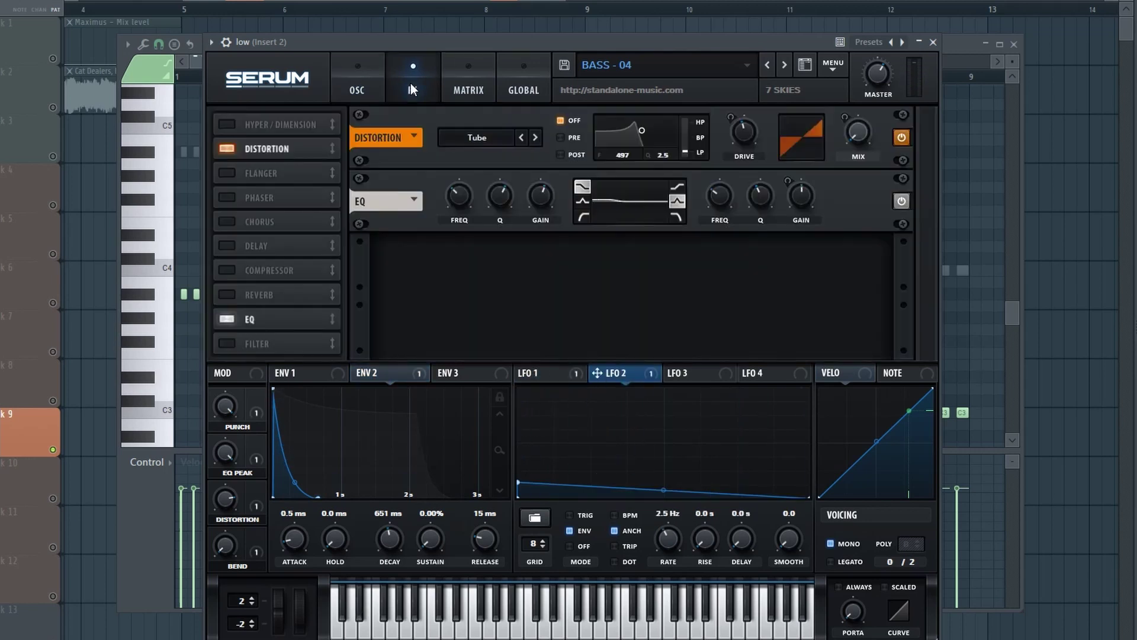
left_click(933, 42)
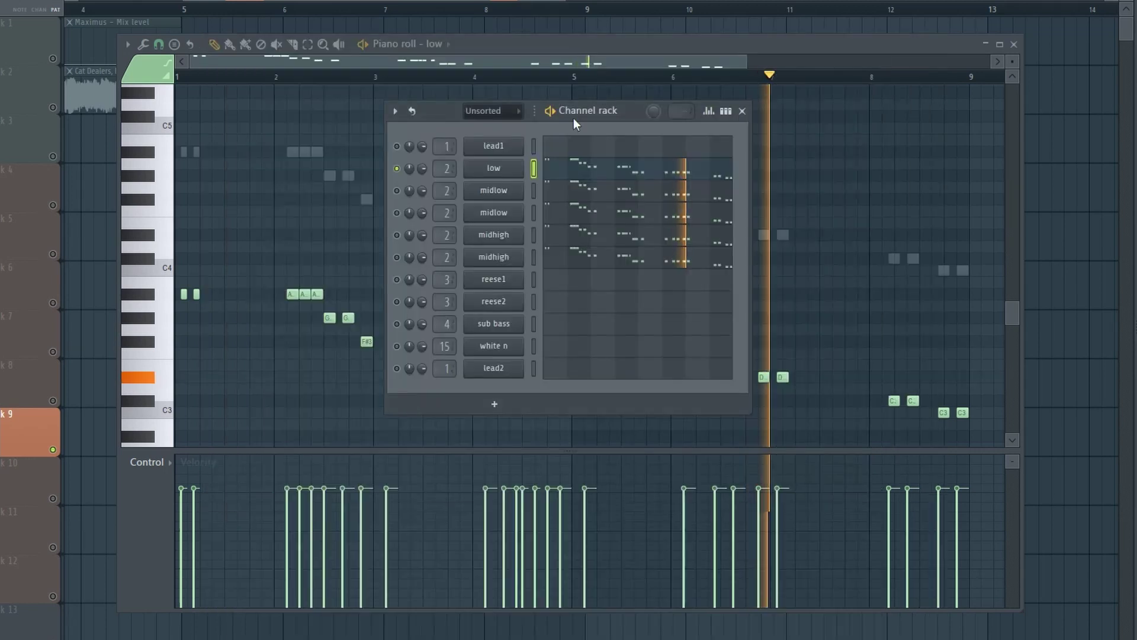
Solo the first midlow bass layer and open its Serum patch to view the oscillators
right_click(408, 191)
left_click(455, 208)
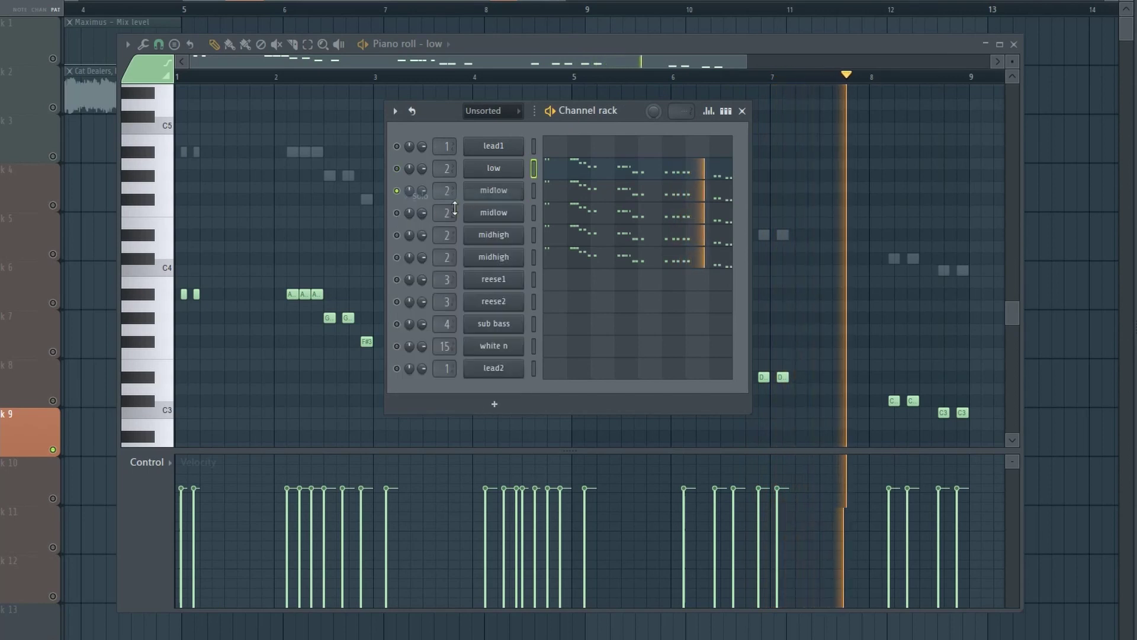
left_click(494, 190)
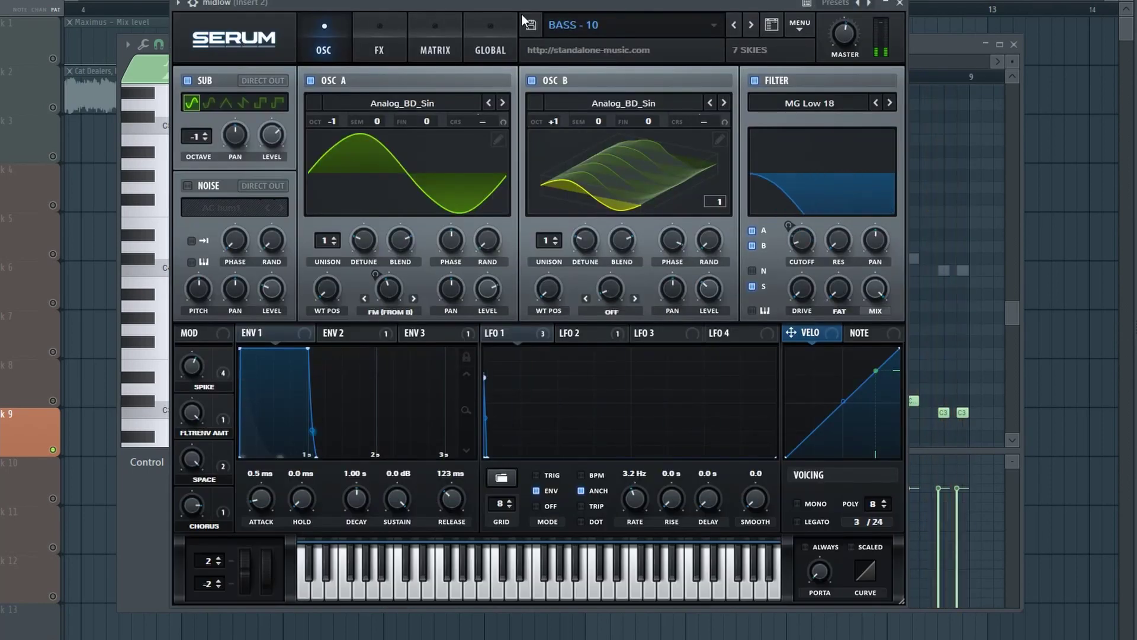
left_click_drag(521, 8, 567, 62)
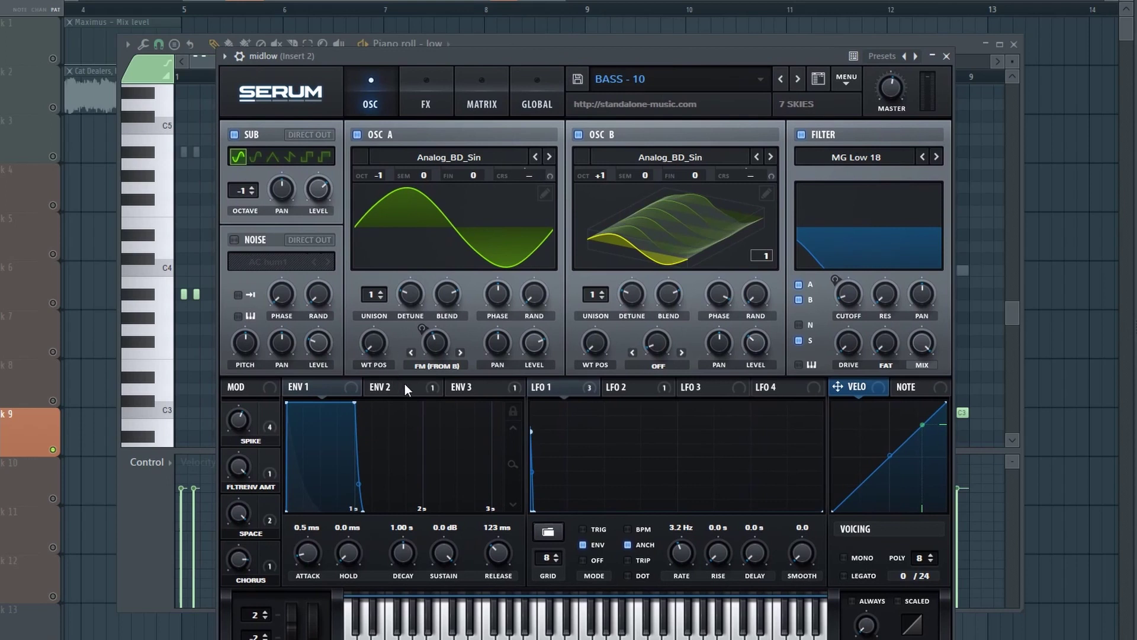
Review the first midlow layer's Env 2, Env 3, LFO 2 and full effects chain in Serum, and close the synth
left_click(405, 386)
left_click(474, 386)
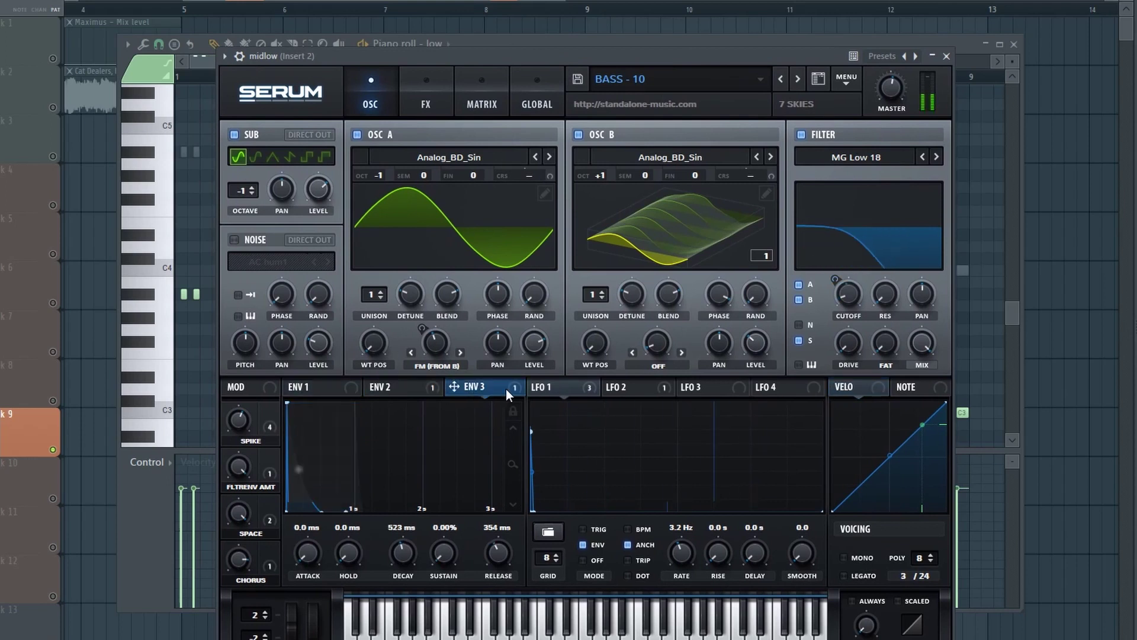
left_click(637, 387)
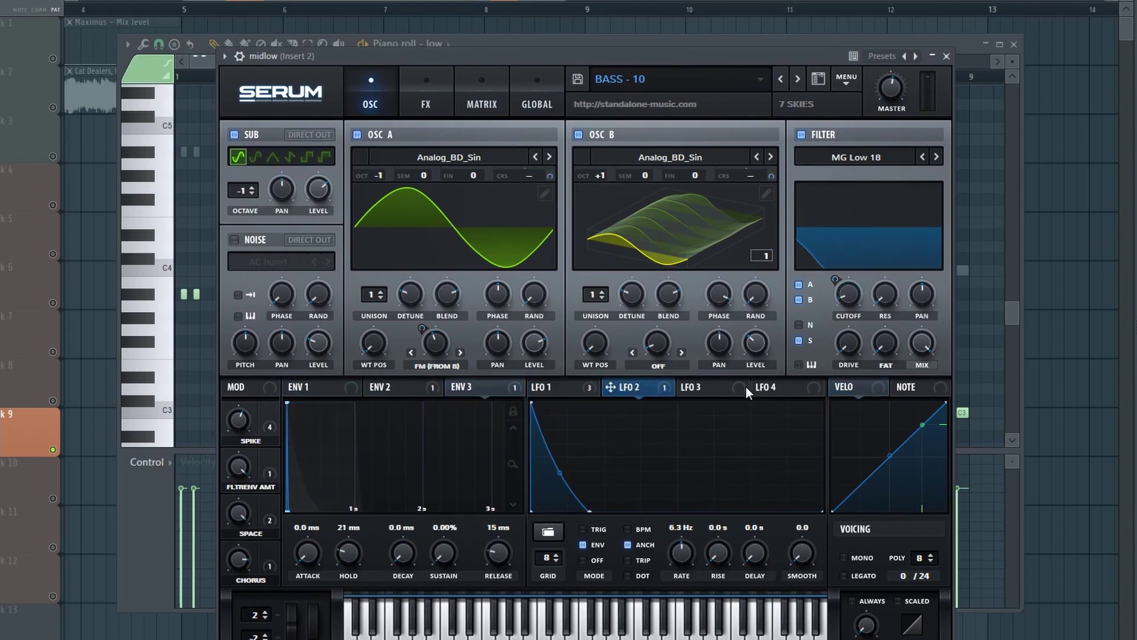
left_click(436, 103)
left_click_drag(937, 151, 943, 281)
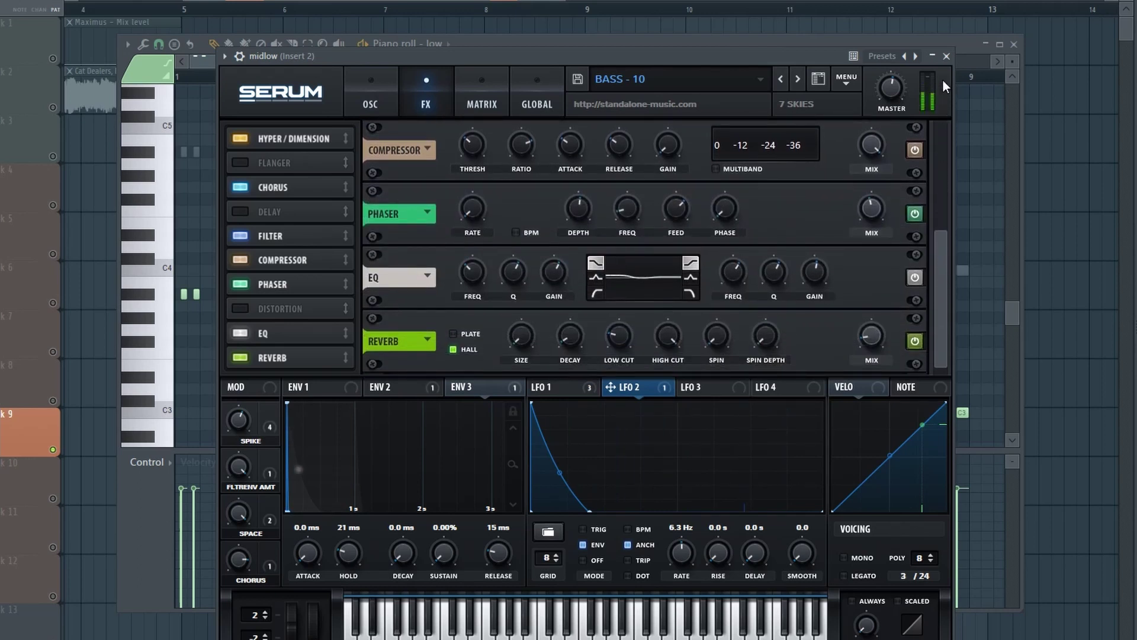
left_click(946, 56)
Solo the second midlow bass layer in the channel rack and open its Serum patch with the whole oscillator section in view
right_click(418, 214)
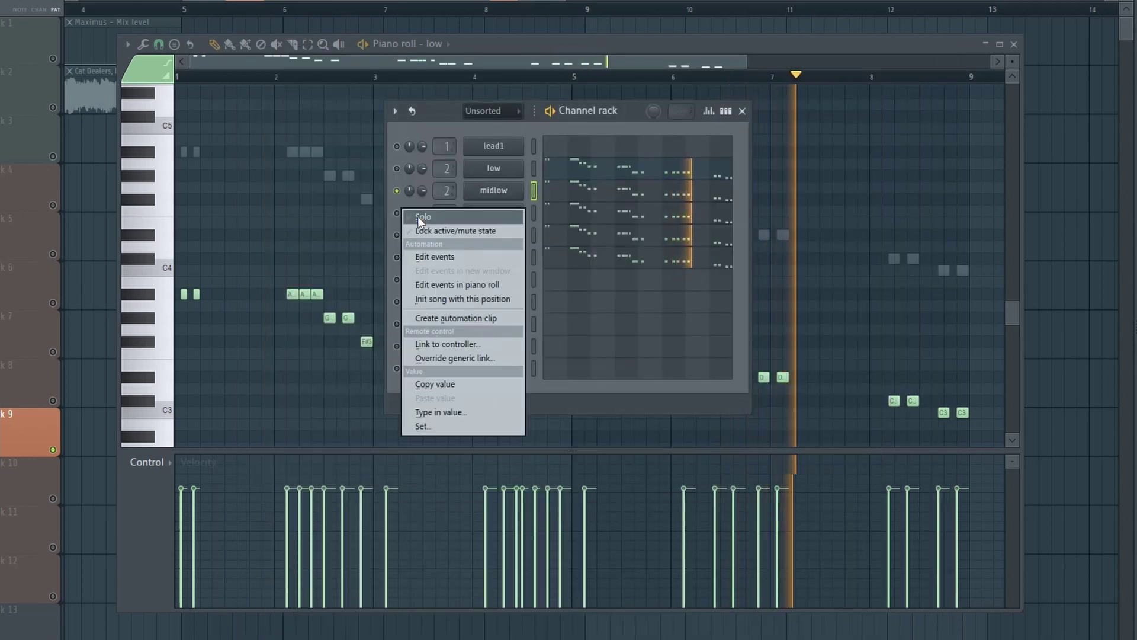
left_click(458, 256)
left_click(514, 214)
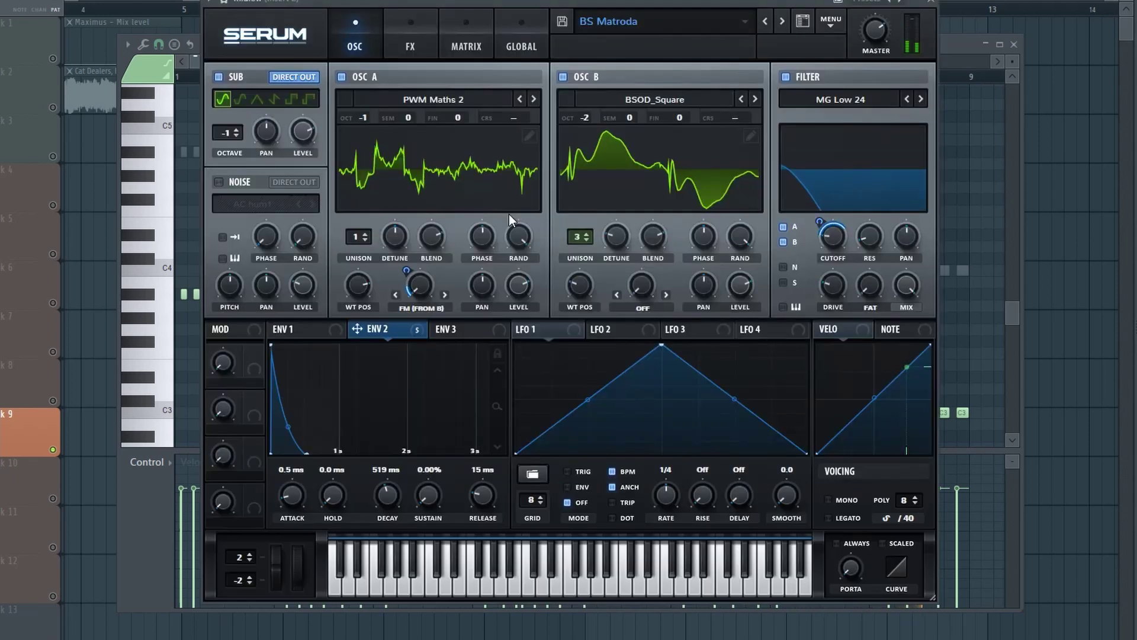
left_click_drag(603, 2, 607, 72)
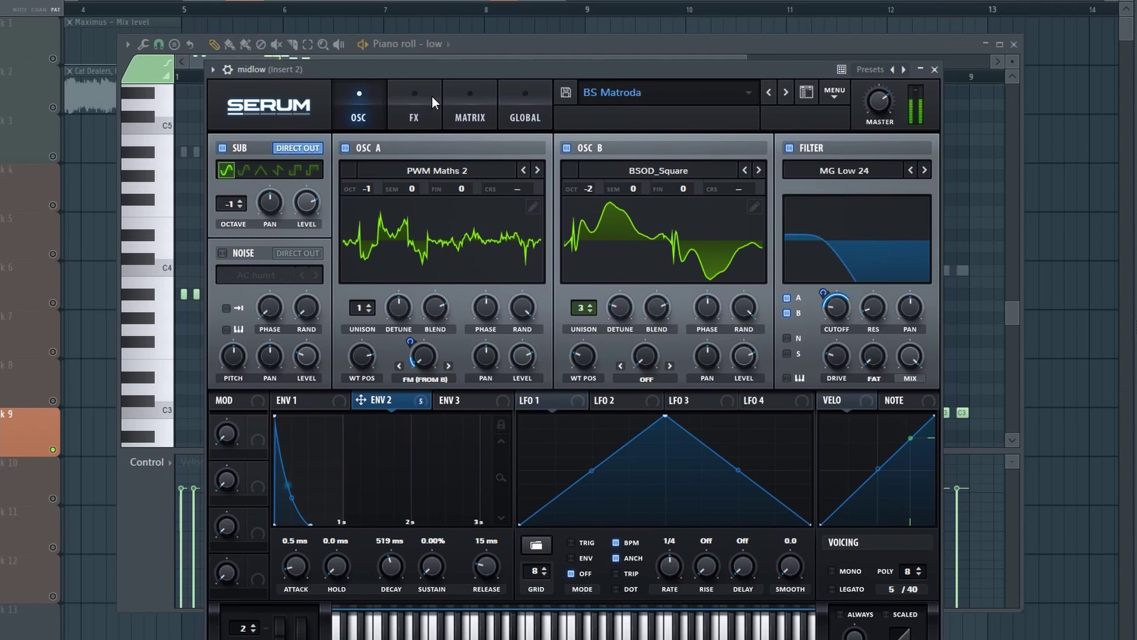
Review the second midlow layer's effects chain in Serum from the compressor down to the chorus, and close the synth
left_click(414, 110)
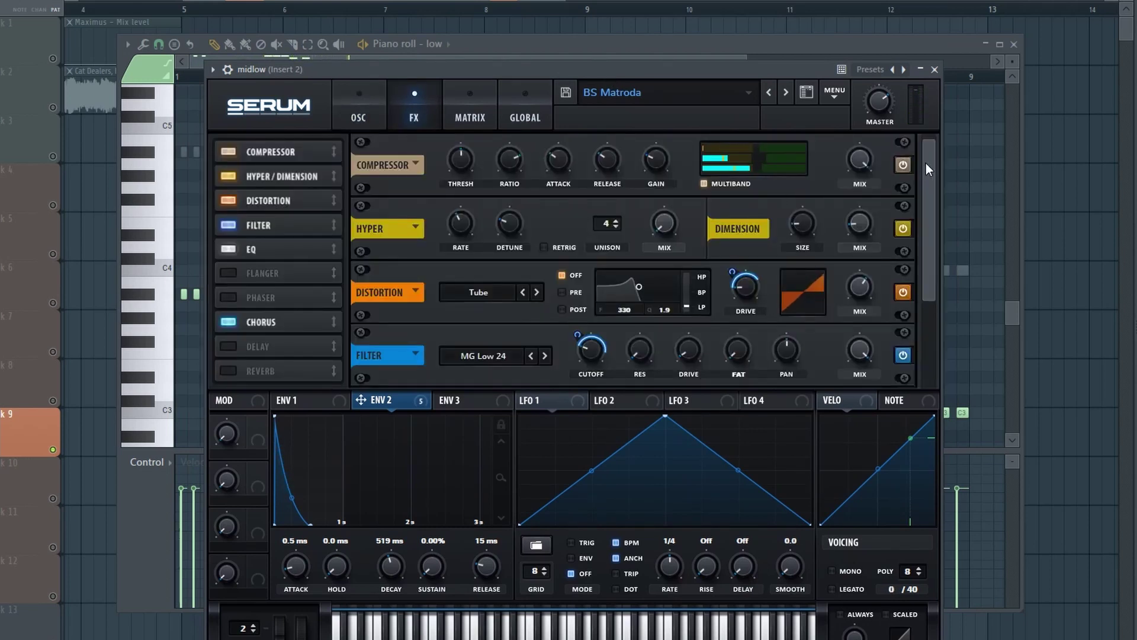
scroll(925, 163, "down", 3)
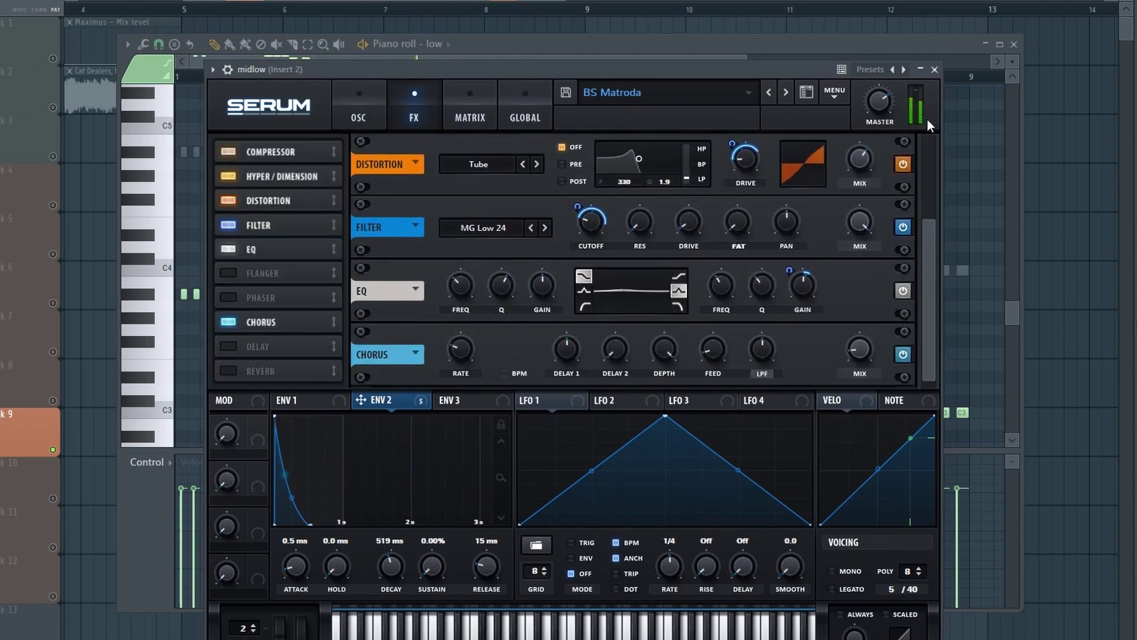
left_click(934, 70)
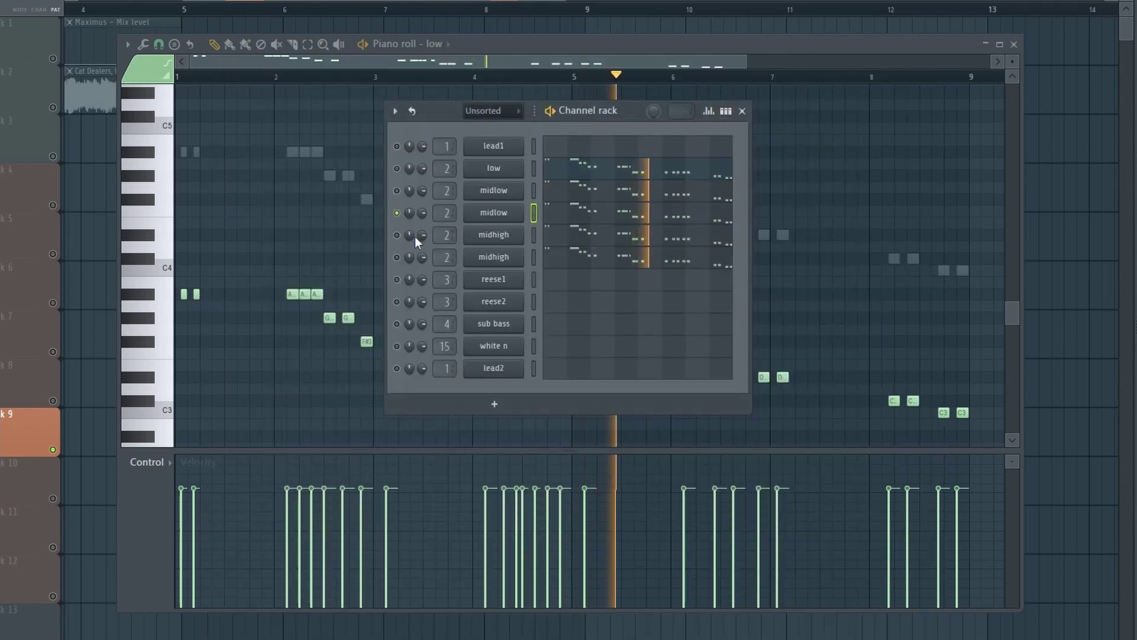
Solo the first midhigh bass layer and review its Serum patch, covering the oscillators, Env 2, LFO 1 and effects chain
left_click(502, 235)
left_click_drag(602, 30, 624, 69)
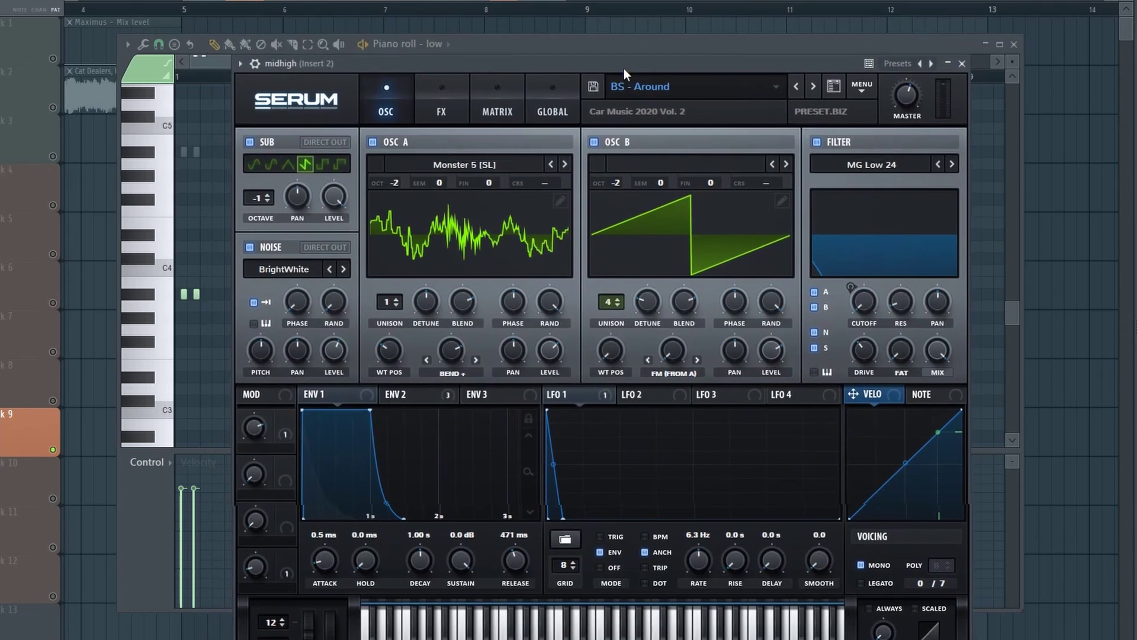
left_click(436, 392)
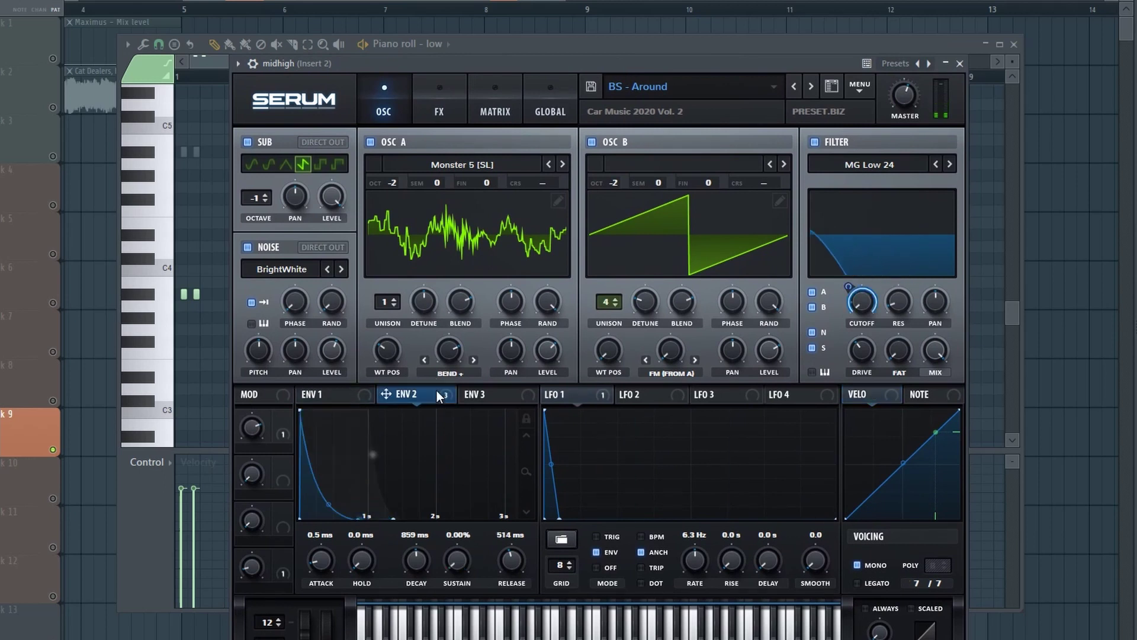
left_click(581, 392)
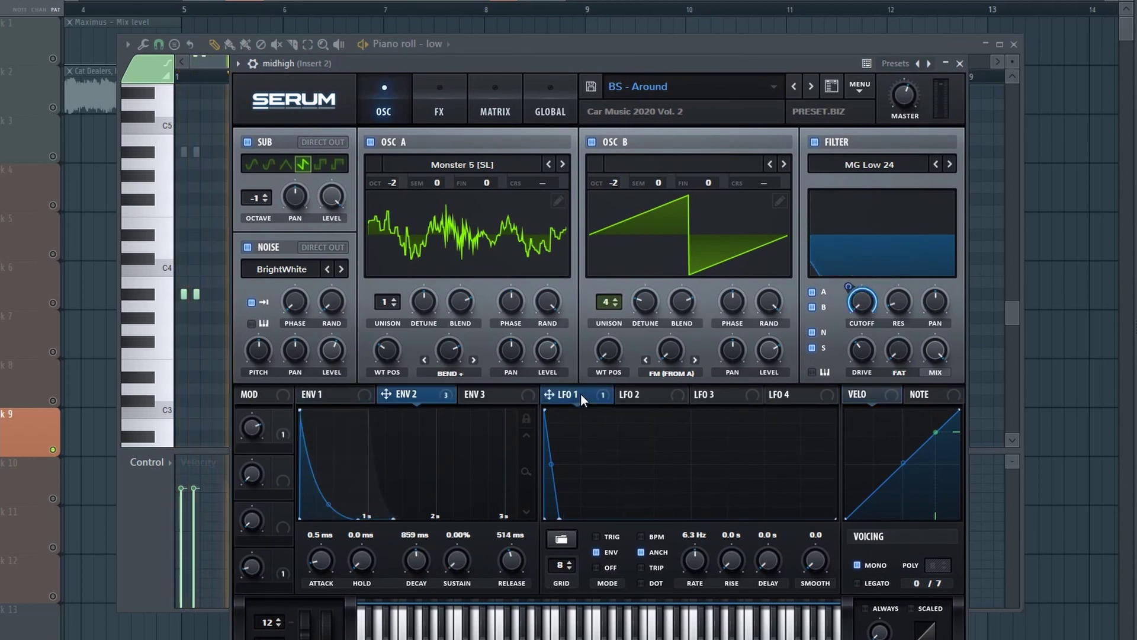
left_click(425, 388)
left_click(435, 100)
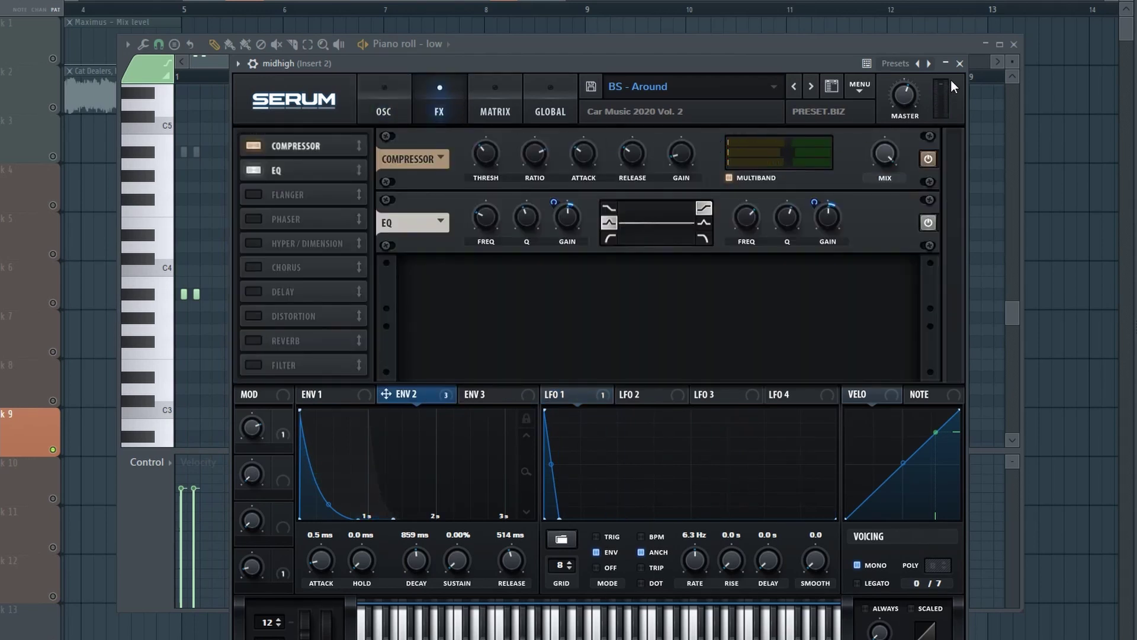
left_click(960, 63)
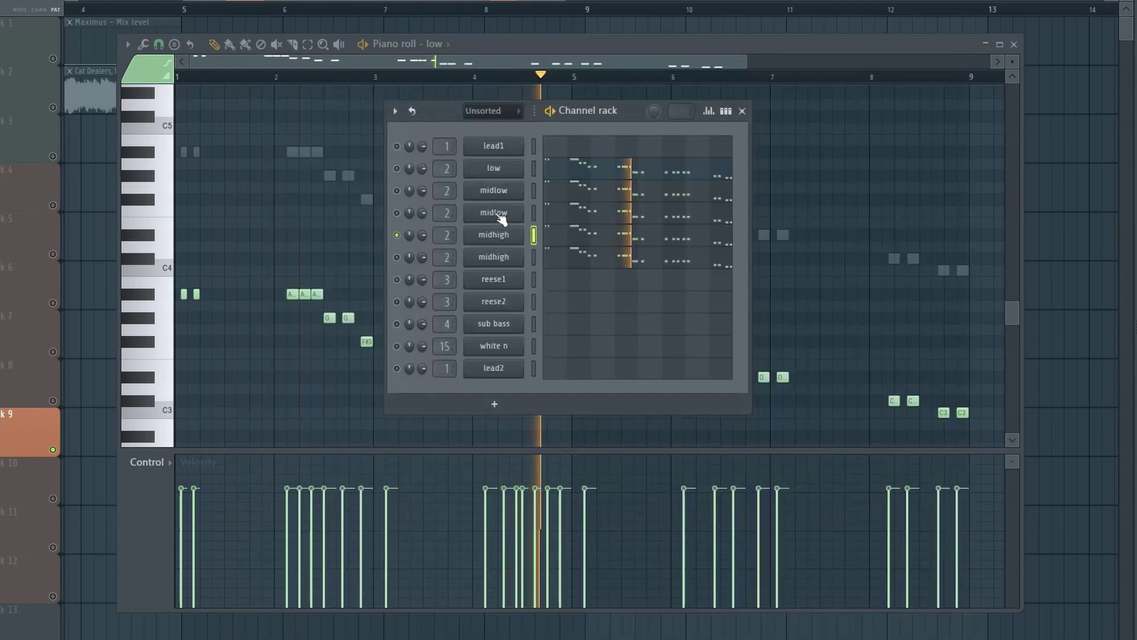
Solo the second midhigh bass layer in the channel rack and open its Serum patch to view the oscillators
right_click(397, 257)
left_click(408, 268)
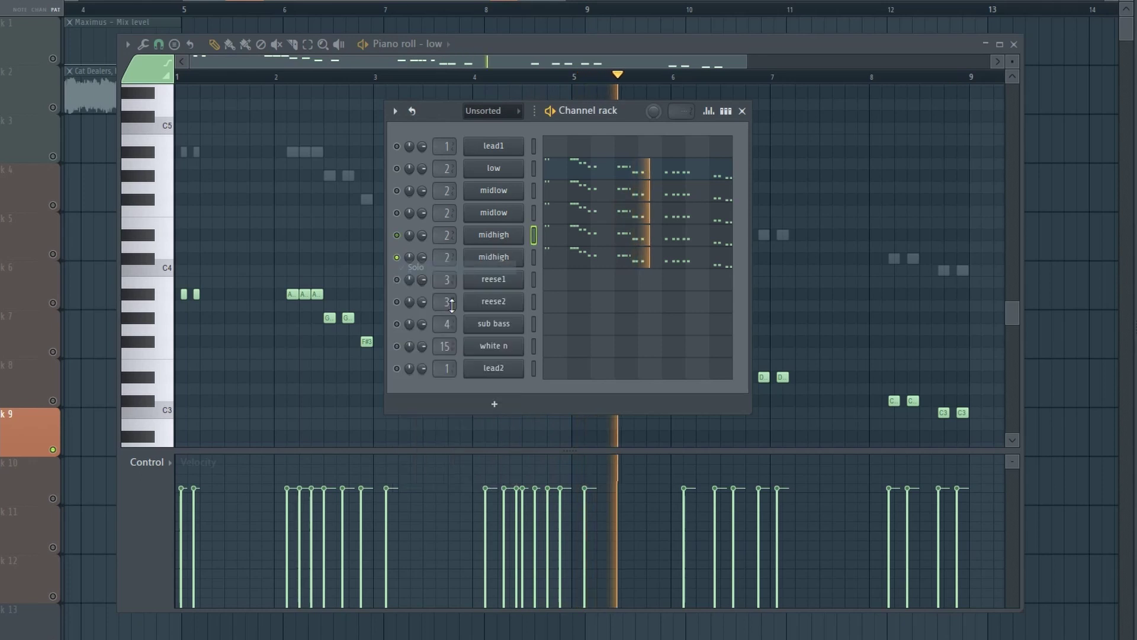
left_click(505, 257)
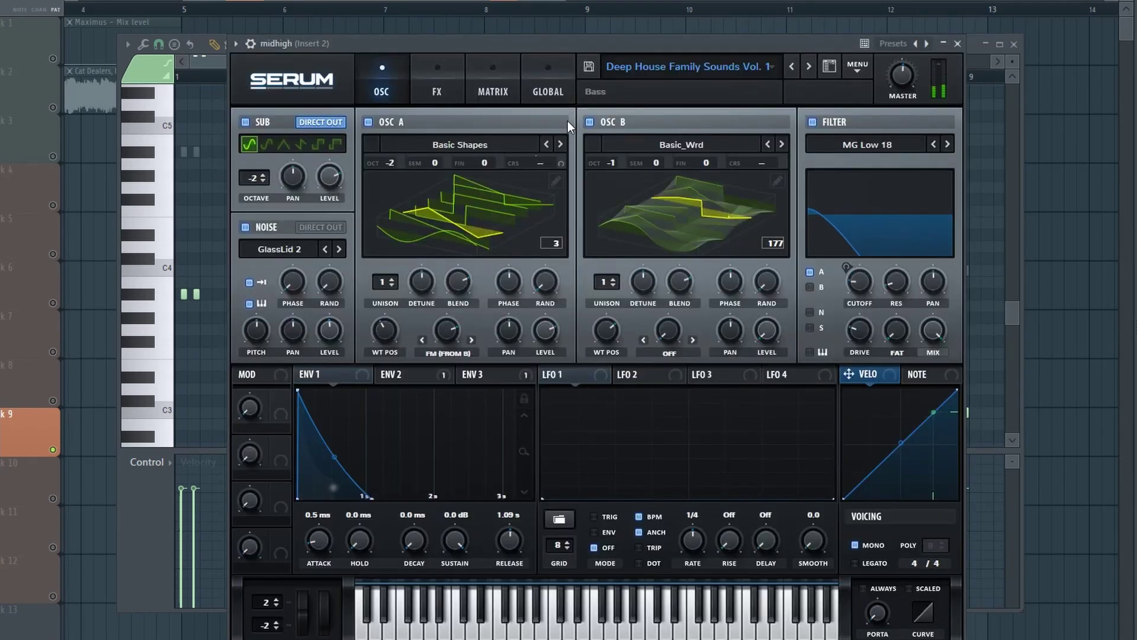
left_click_drag(595, 56, 580, 64)
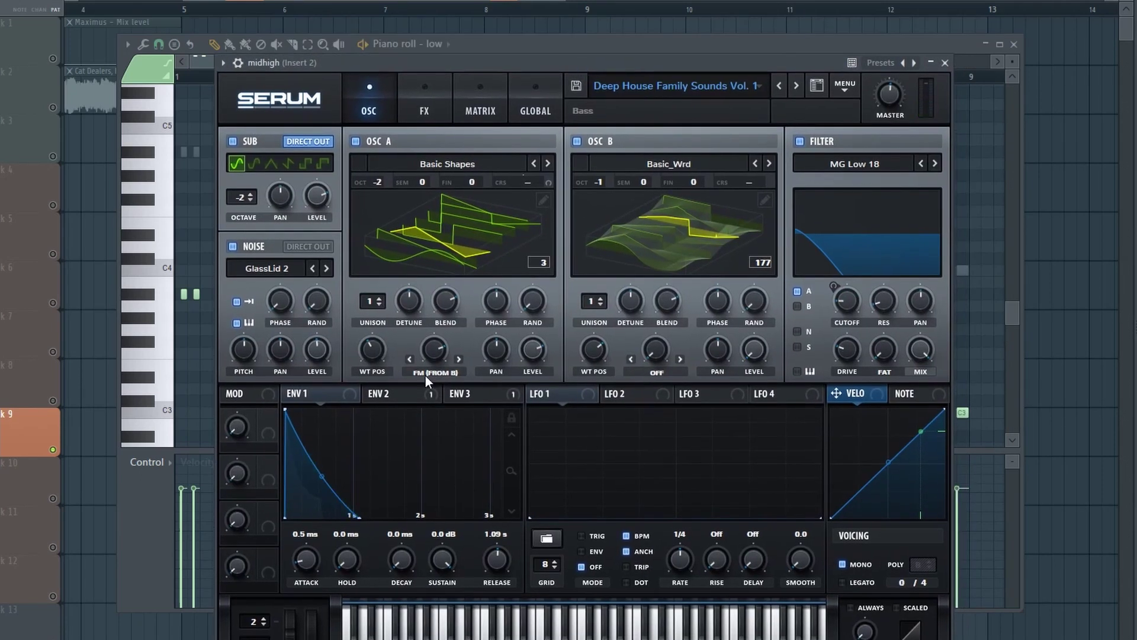
Review the second midhigh layer's Env 2, Env 3 and effects chain in Serum, and close the synth
left_click(410, 392)
left_click(500, 394)
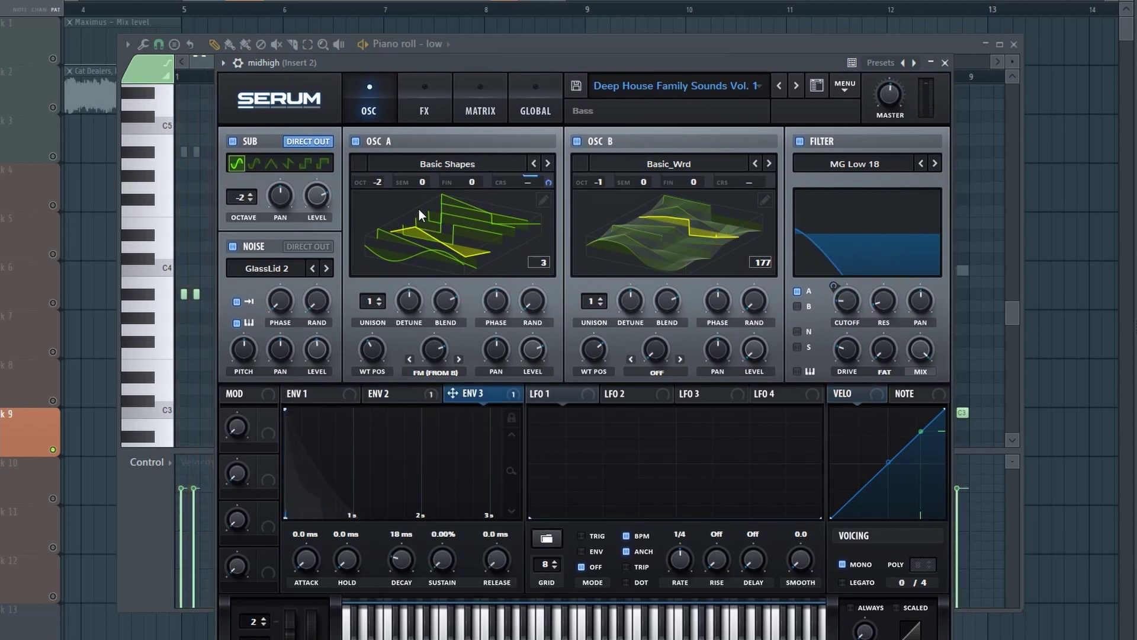
left_click(421, 110)
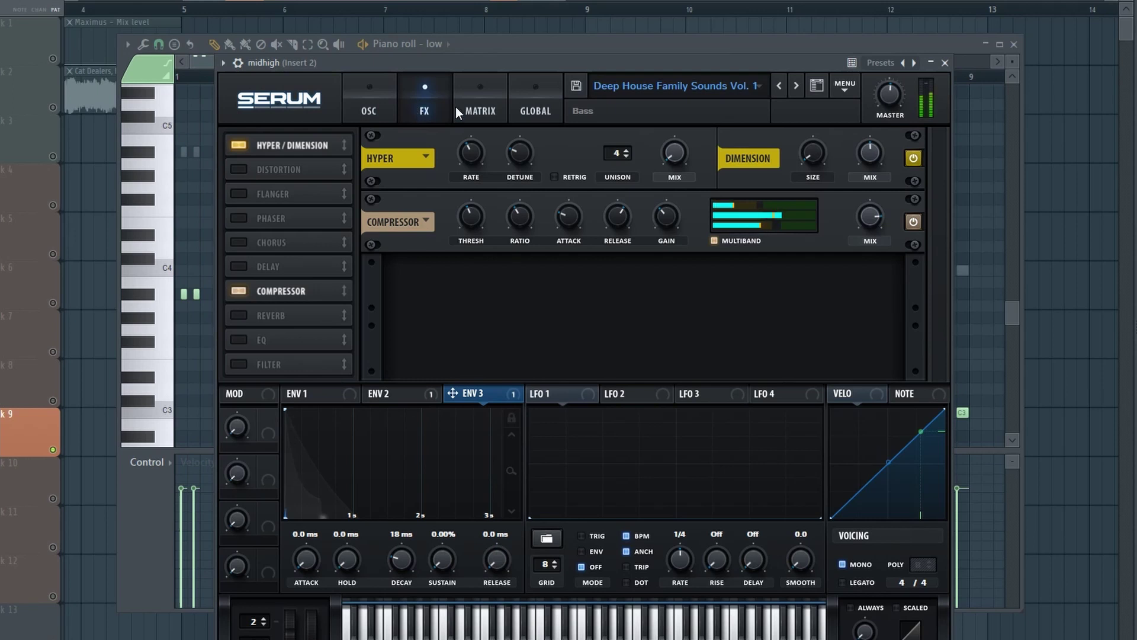
left_click(944, 62)
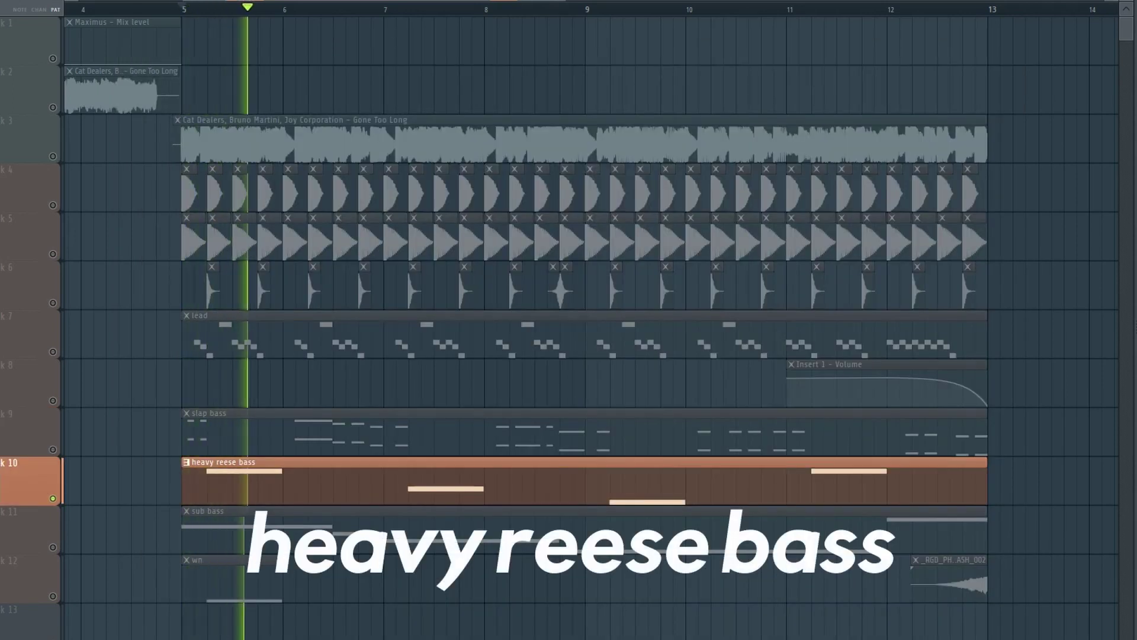
Open the heavy reese bass pattern in the piano roll with all of its notes in view
double_click(389, 485)
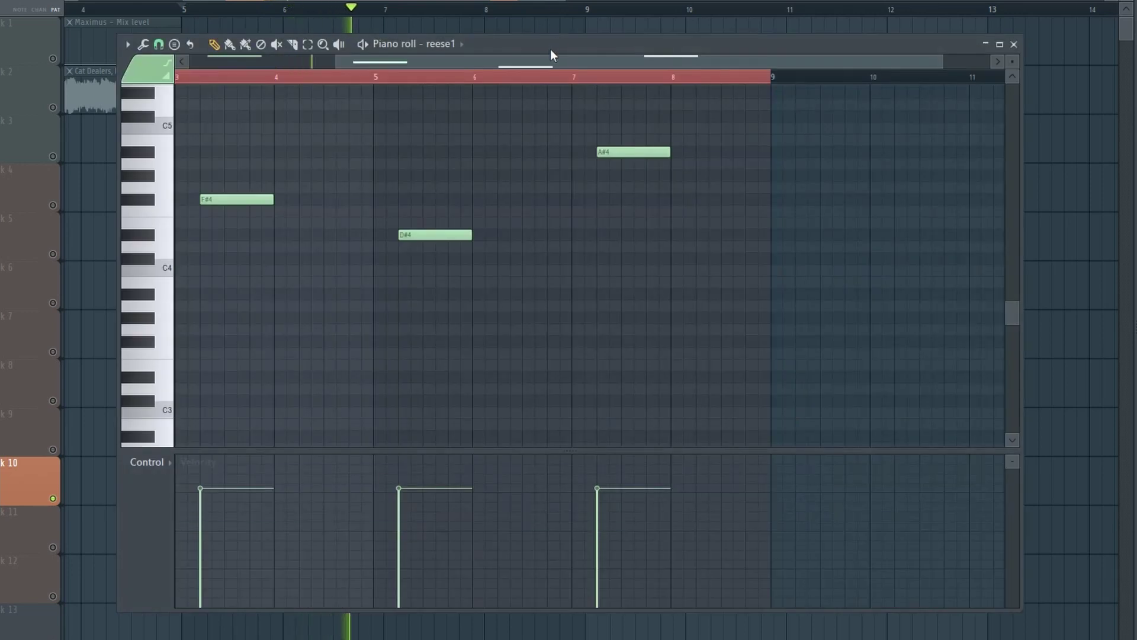
left_click_drag(555, 41, 546, 45)
scroll(651, 368, "up", 2)
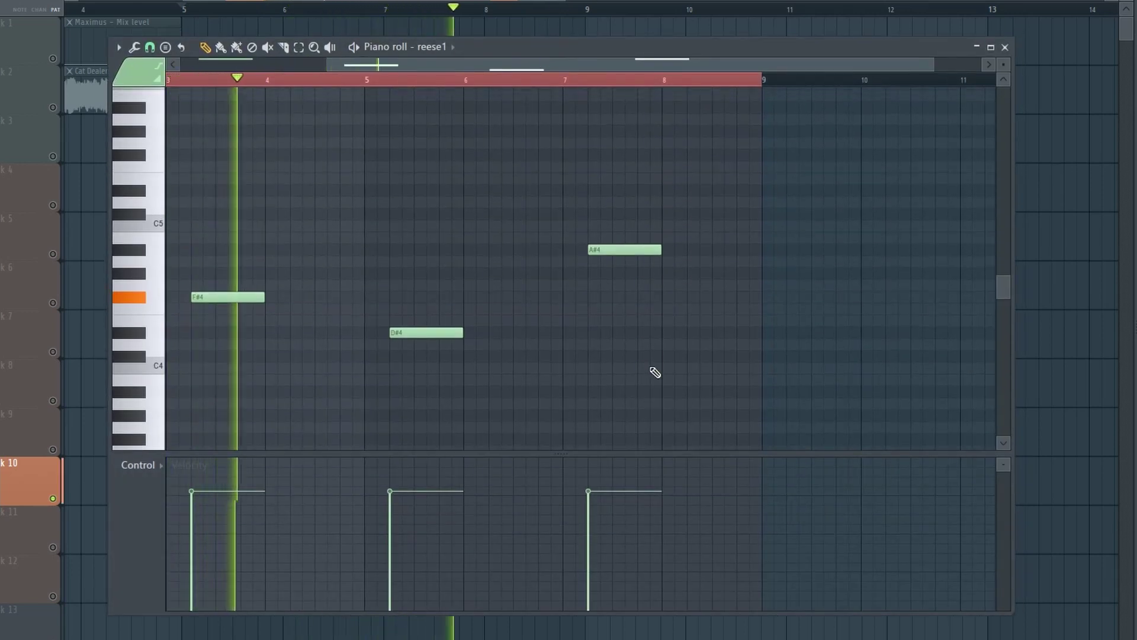
left_click_drag(791, 65, 575, 41)
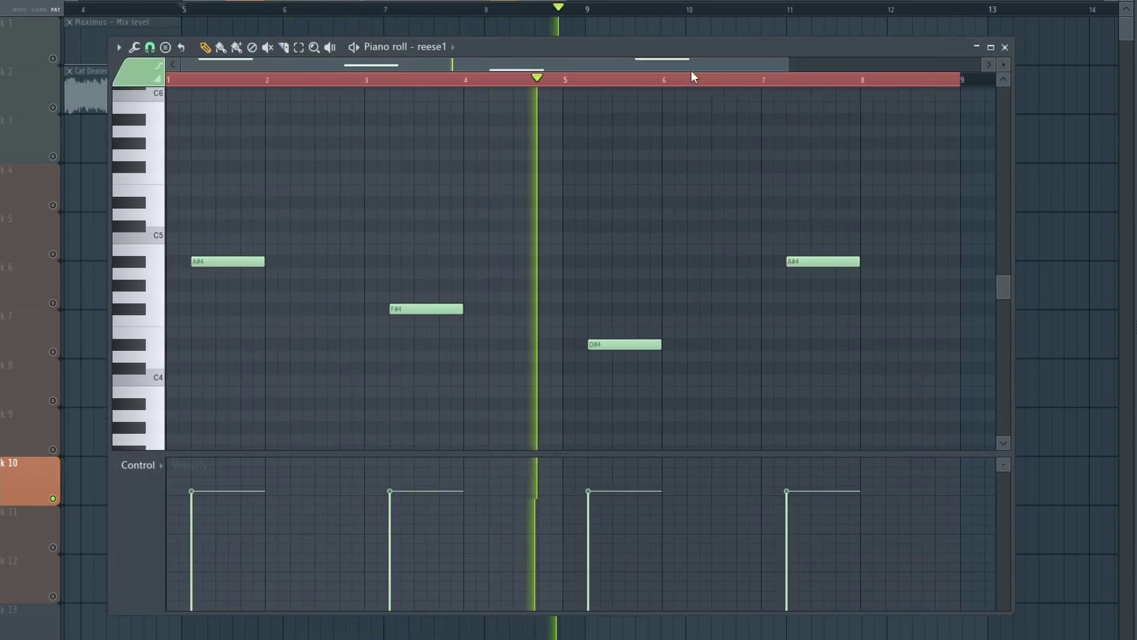
Solo the reese1 layer in the channel rack and open its Serum patch to view the oscillators
key("F6")
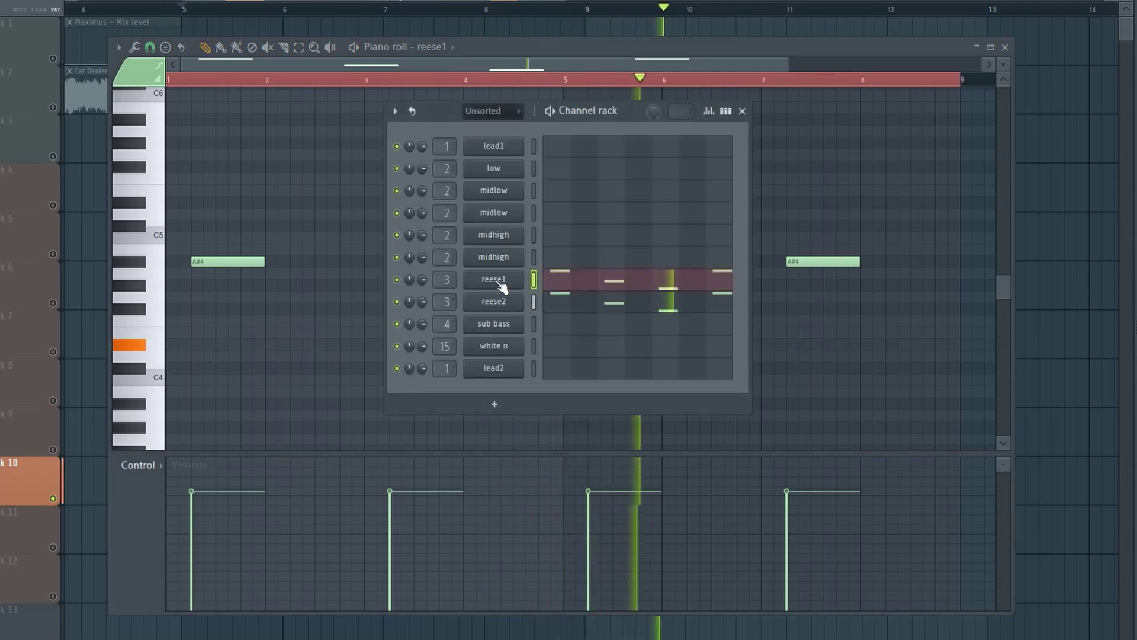
right_click(398, 277)
left_click(411, 283)
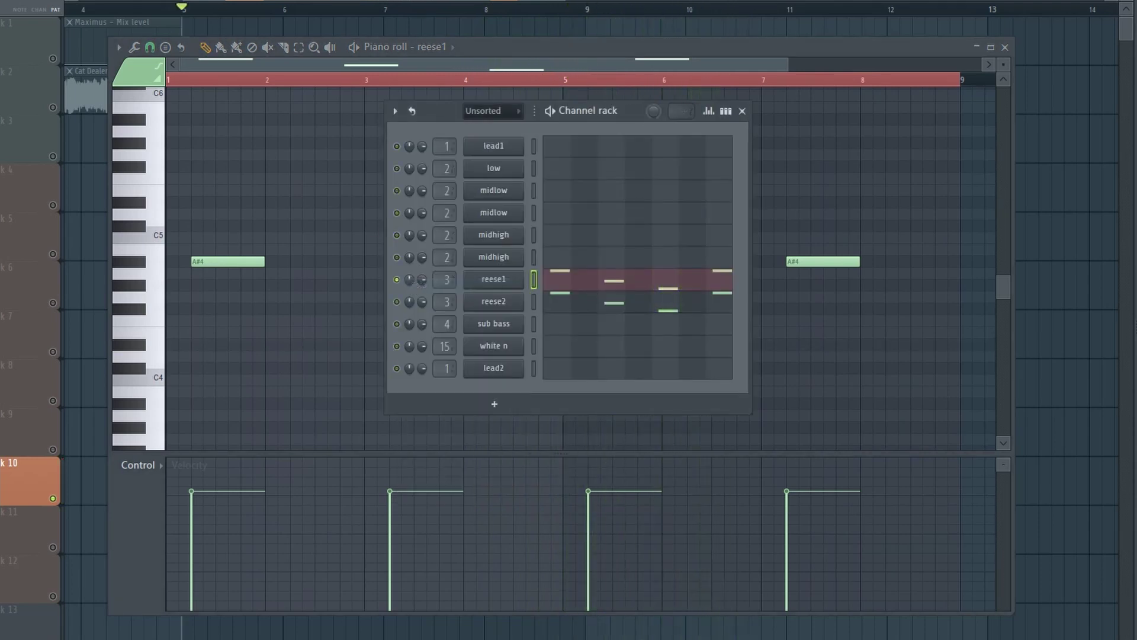
left_click(498, 282)
left_click_drag(517, 44, 518, 62)
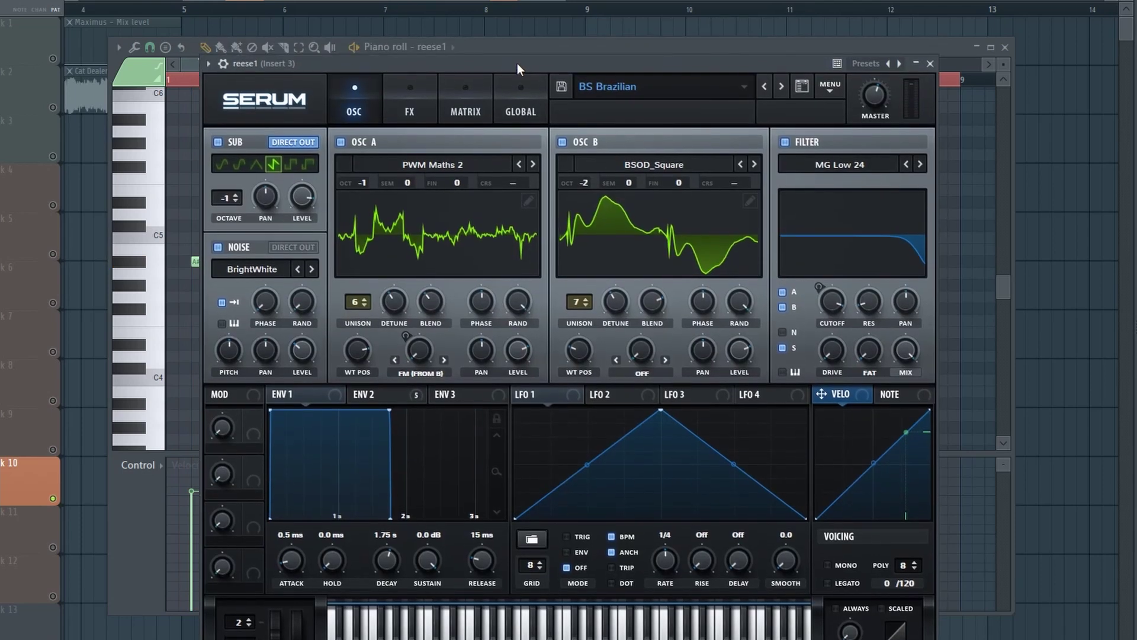
Review the reese1 layer's Env 2 and its effects chain down to the reverb in Serum, and close the synth
left_click(386, 393)
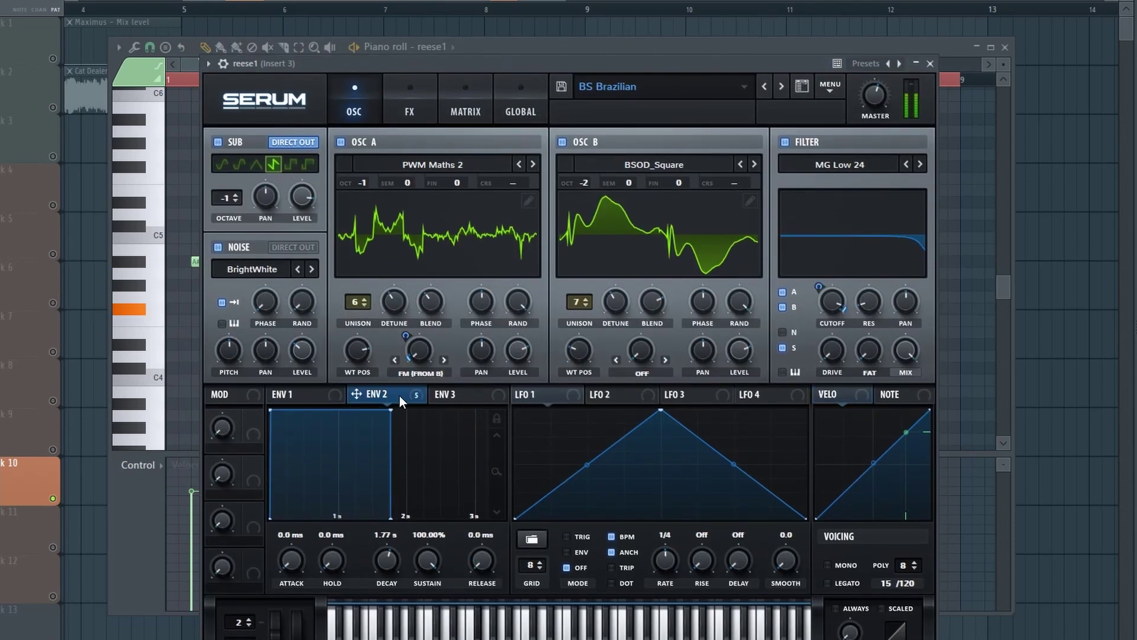
left_click(408, 115)
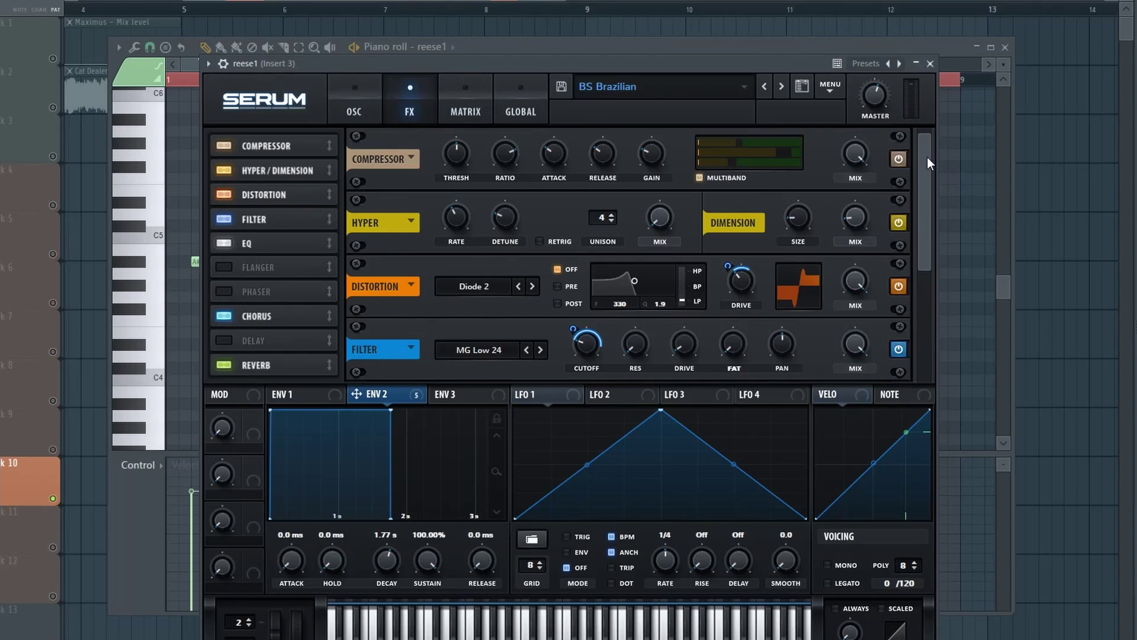
left_click_drag(927, 157, 914, 287)
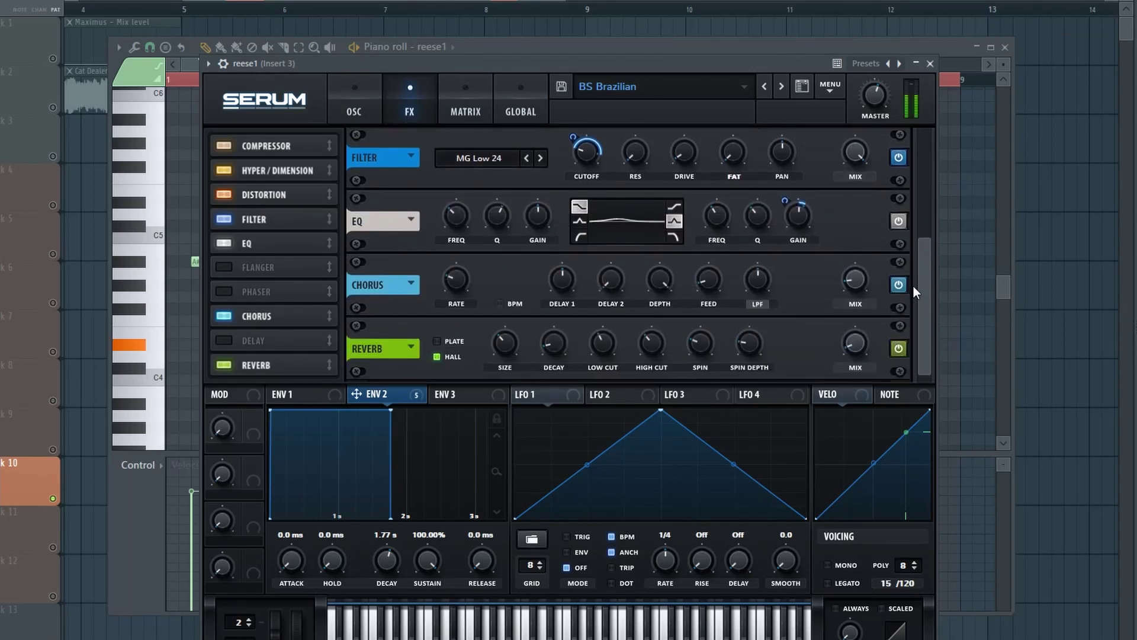
left_click(930, 64)
Solo the reese2 layer in the channel rack and open its Serum patch
right_click(397, 302)
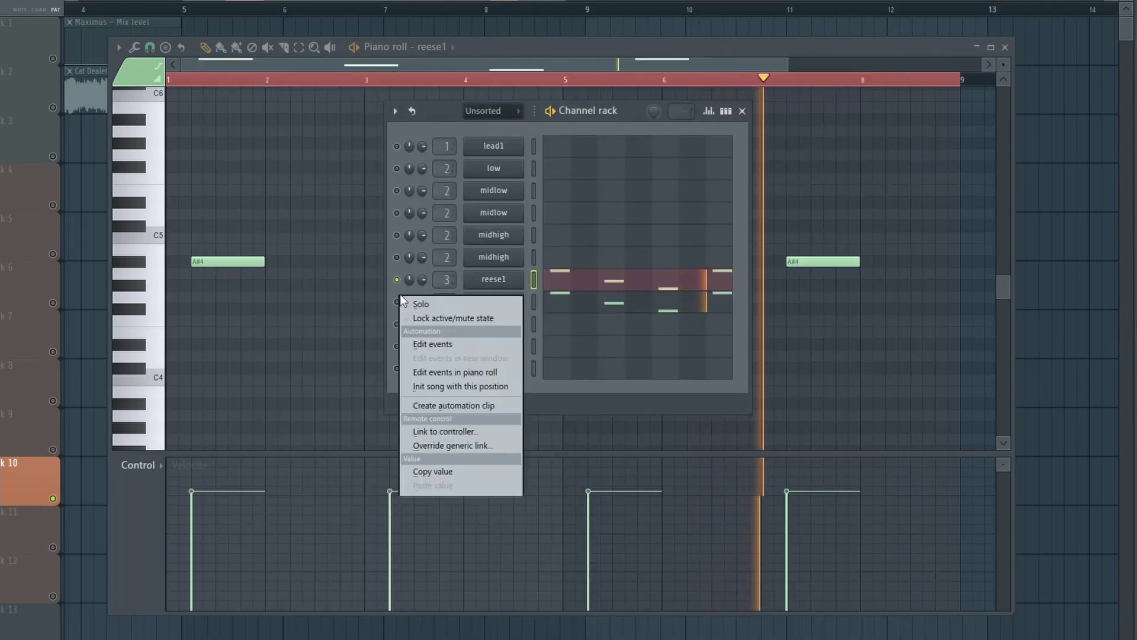
left_click(417, 304)
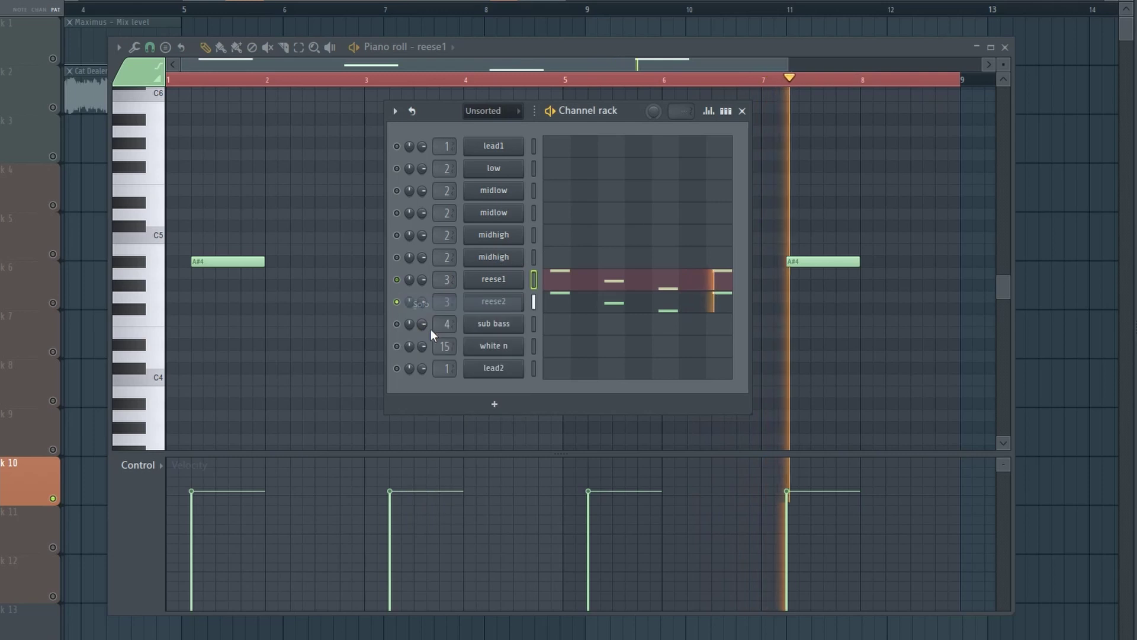
left_click(508, 302)
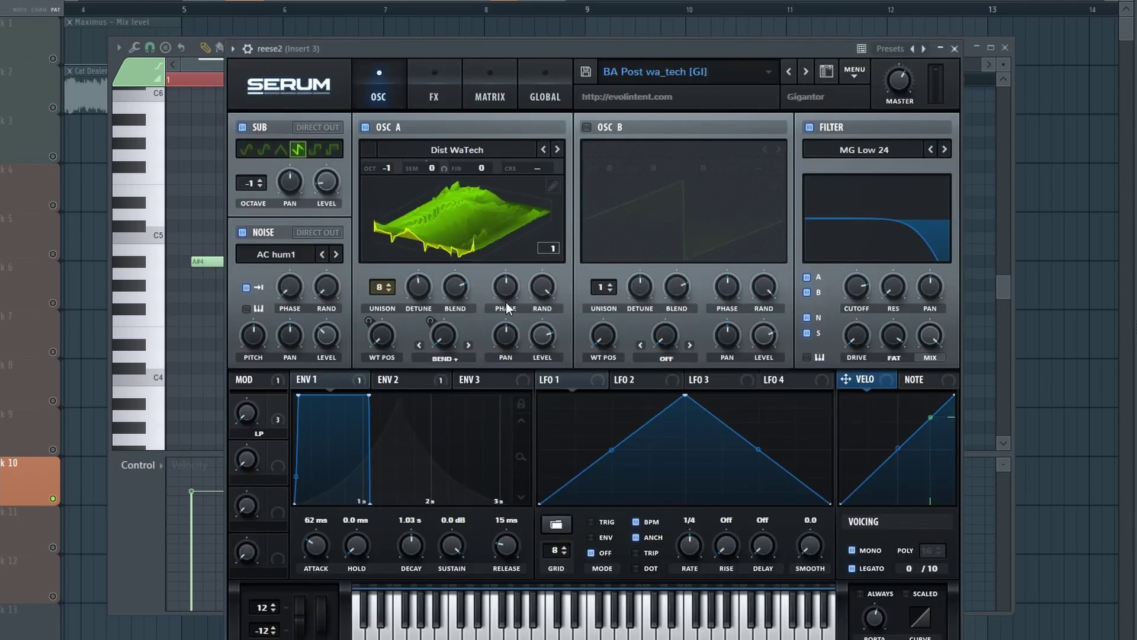
Review the reese2 layer's Env 2, Env 1 and effects chain in Serum
left_click(413, 383)
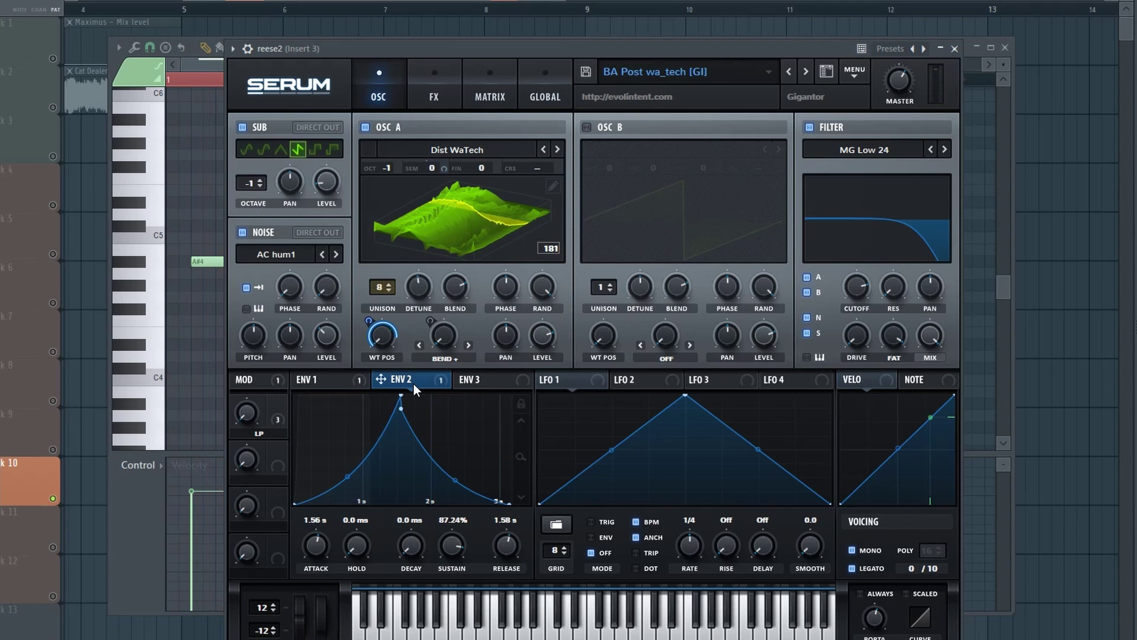
left_click(342, 382)
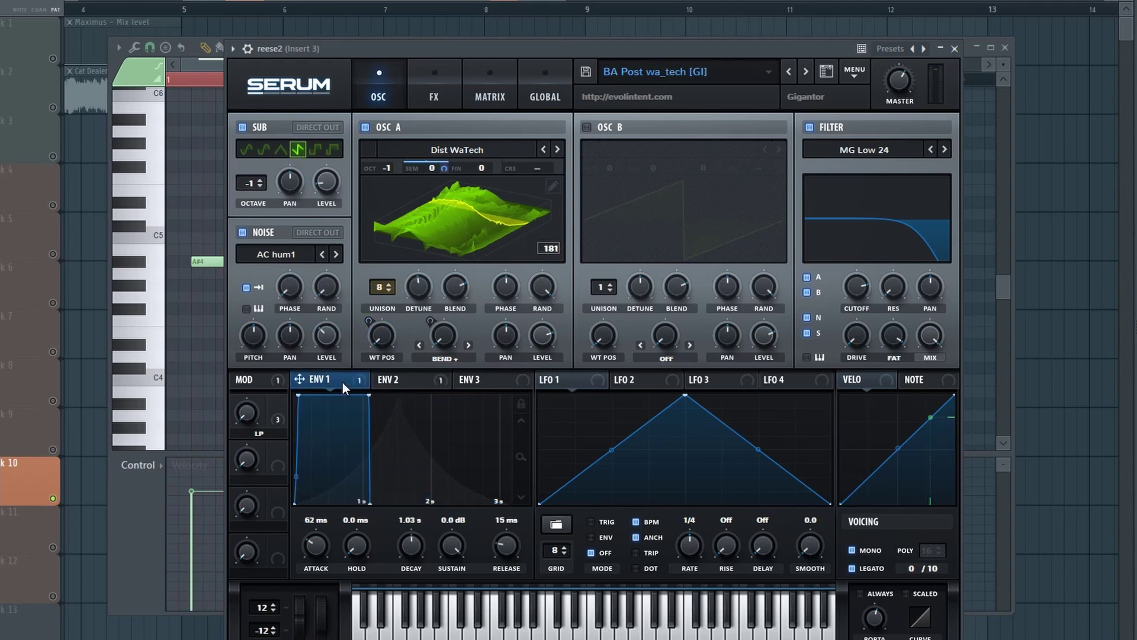
left_click(438, 95)
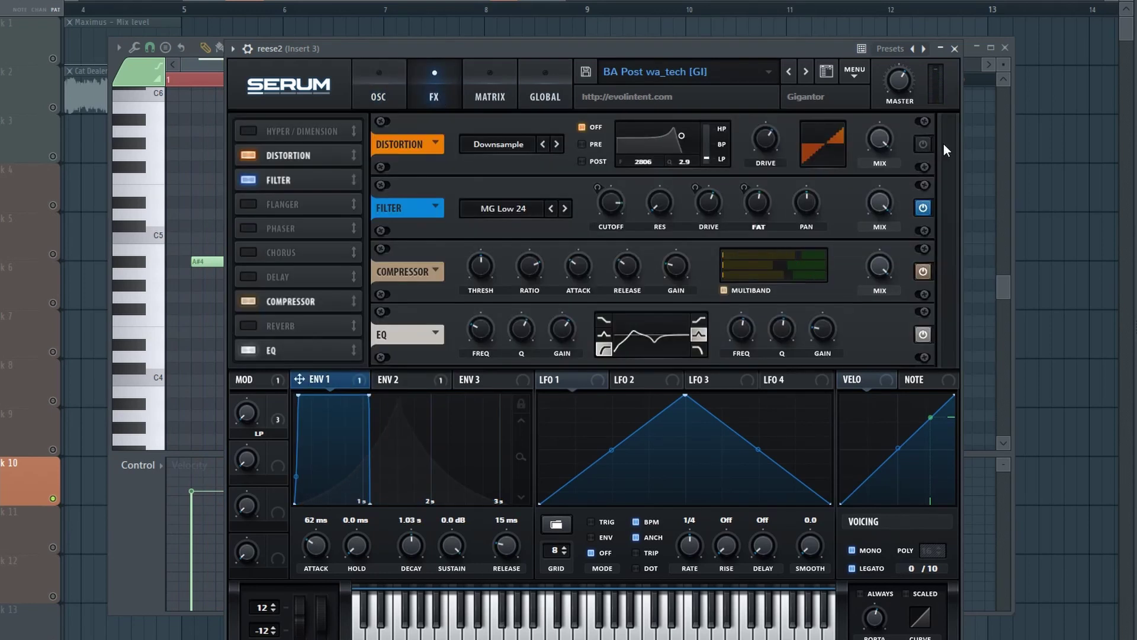
Check the reese2 layer's Env 2 and LP macro modulation in Serum, close the synth and turn the other channels back on
left_click(429, 379)
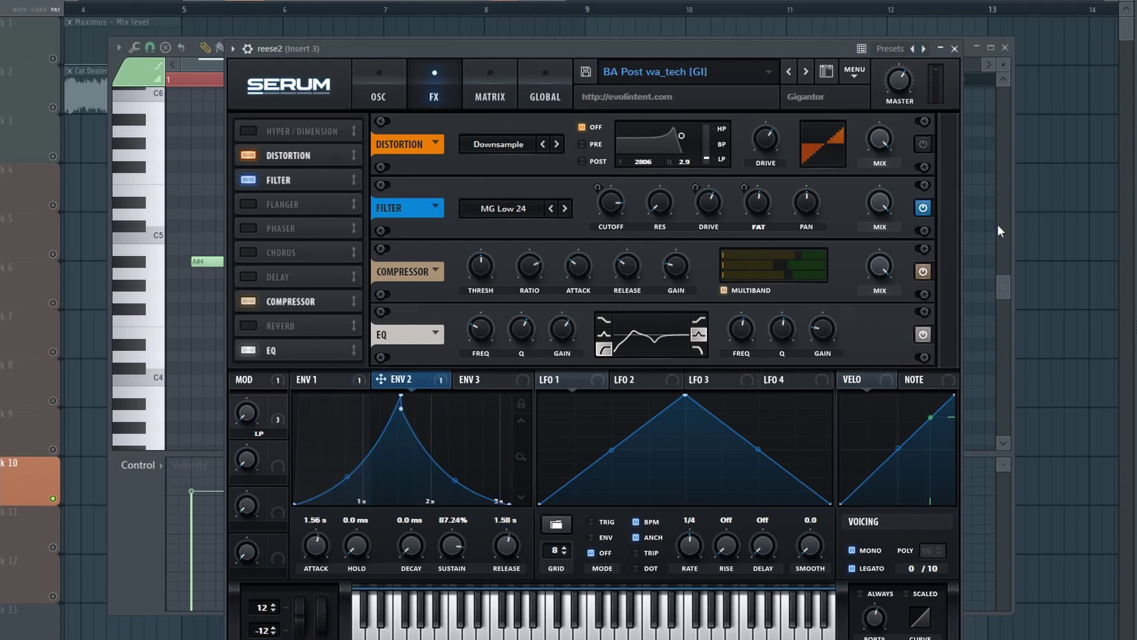
left_click_drag(278, 416, 278, 414)
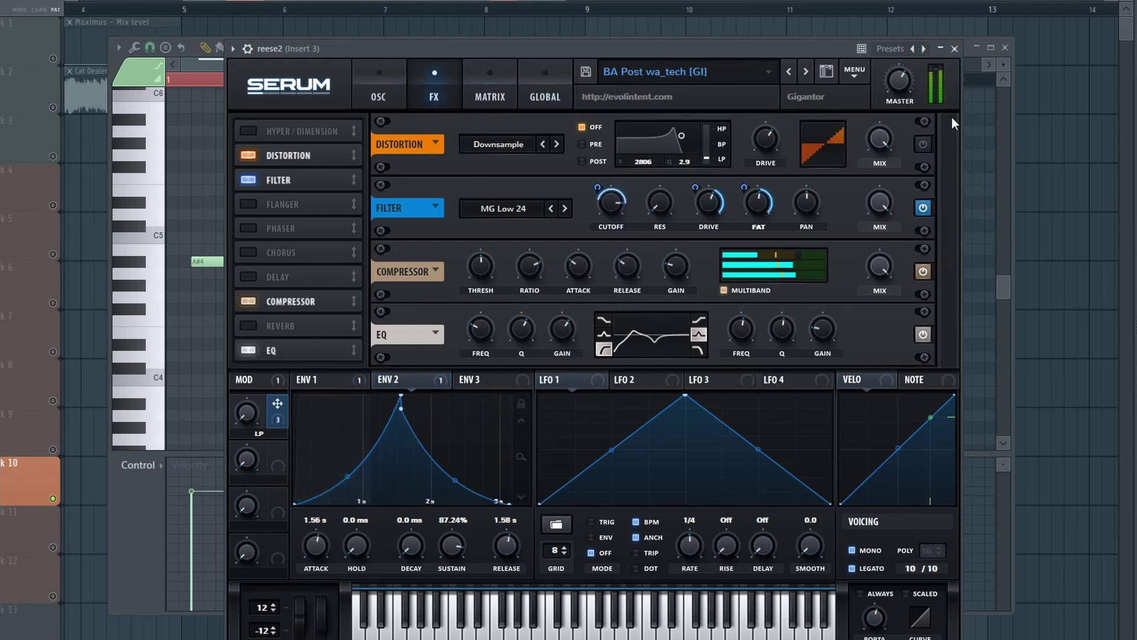
left_click(954, 49)
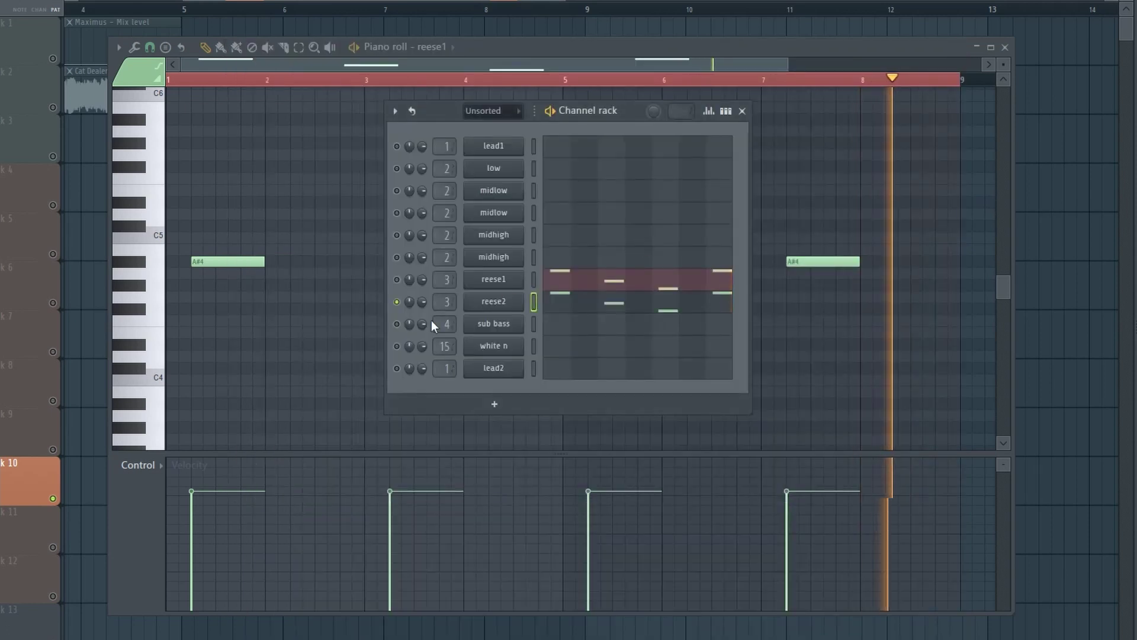
right_click(409, 303)
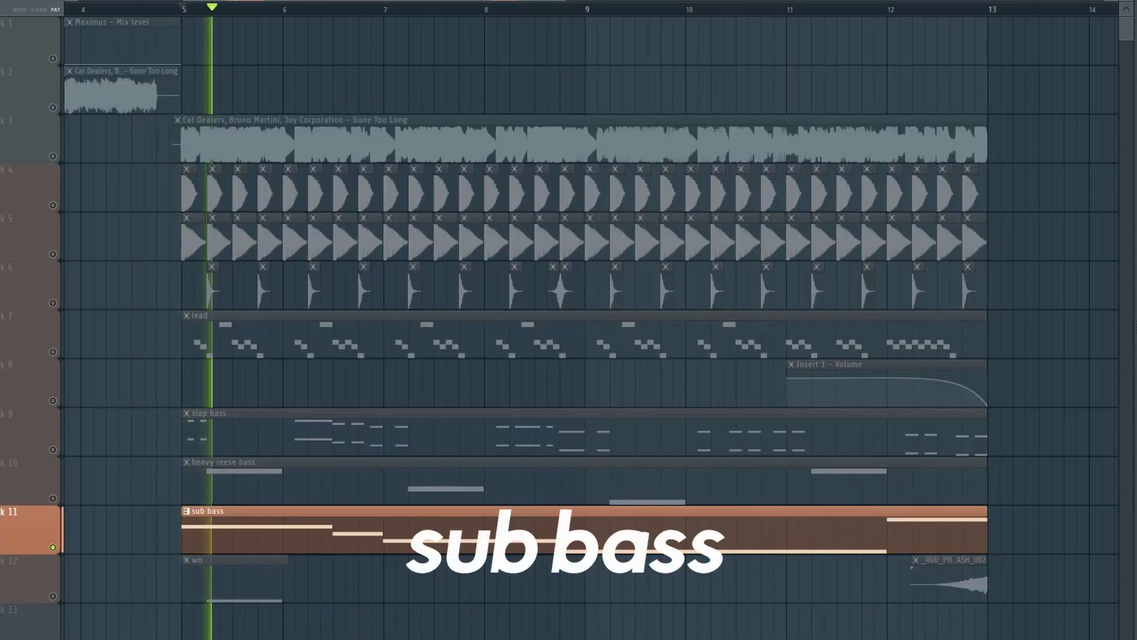
Inspect the sub bass pattern's notes from bar 1 and its Serum patch, and close the synth
double_click(515, 533)
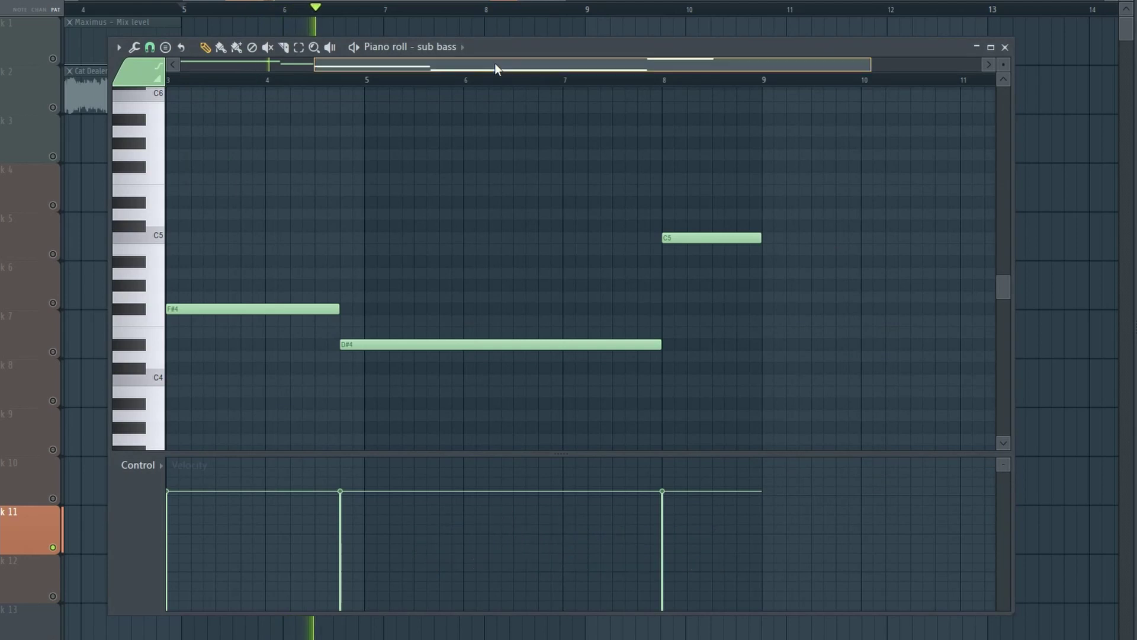
left_click_drag(496, 64, 285, 58)
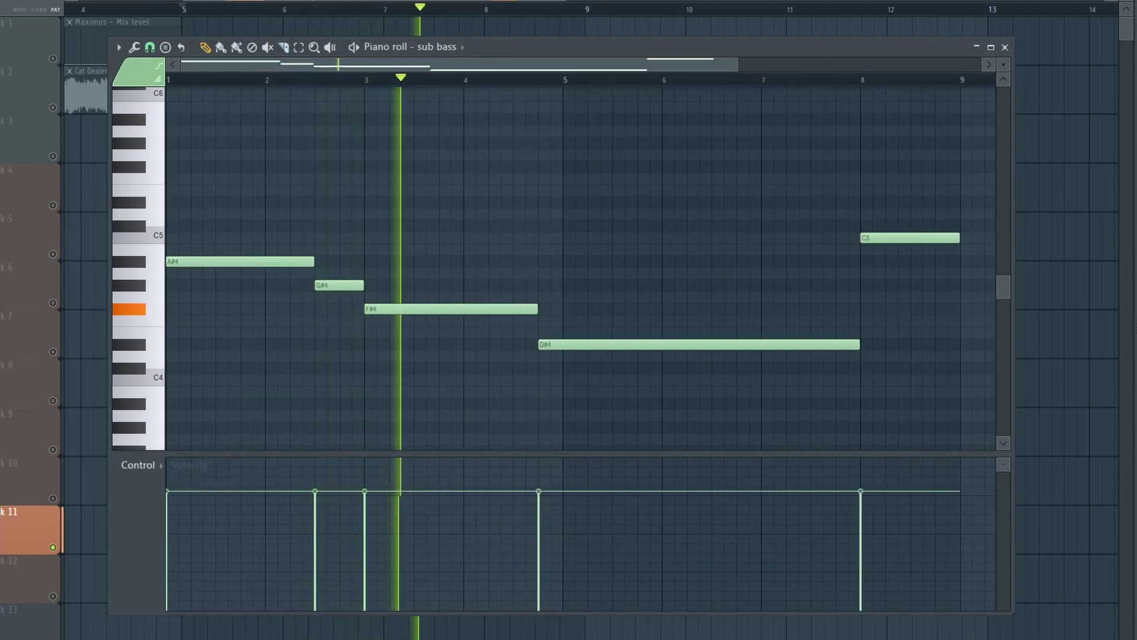
key("F6")
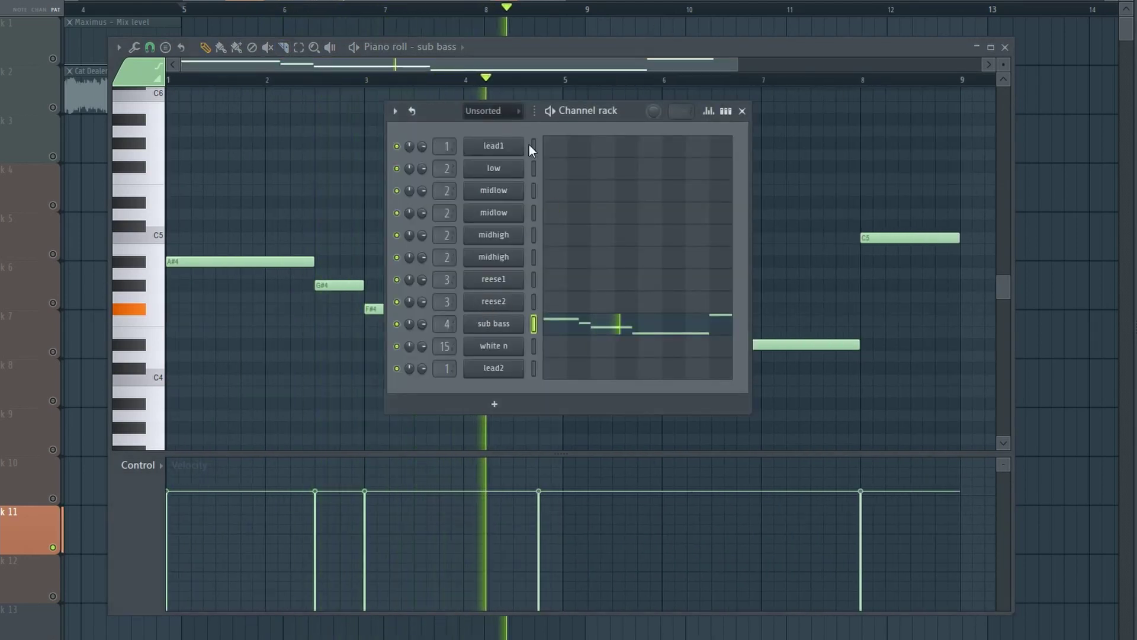
left_click(493, 325)
left_click_drag(588, 21, 574, 76)
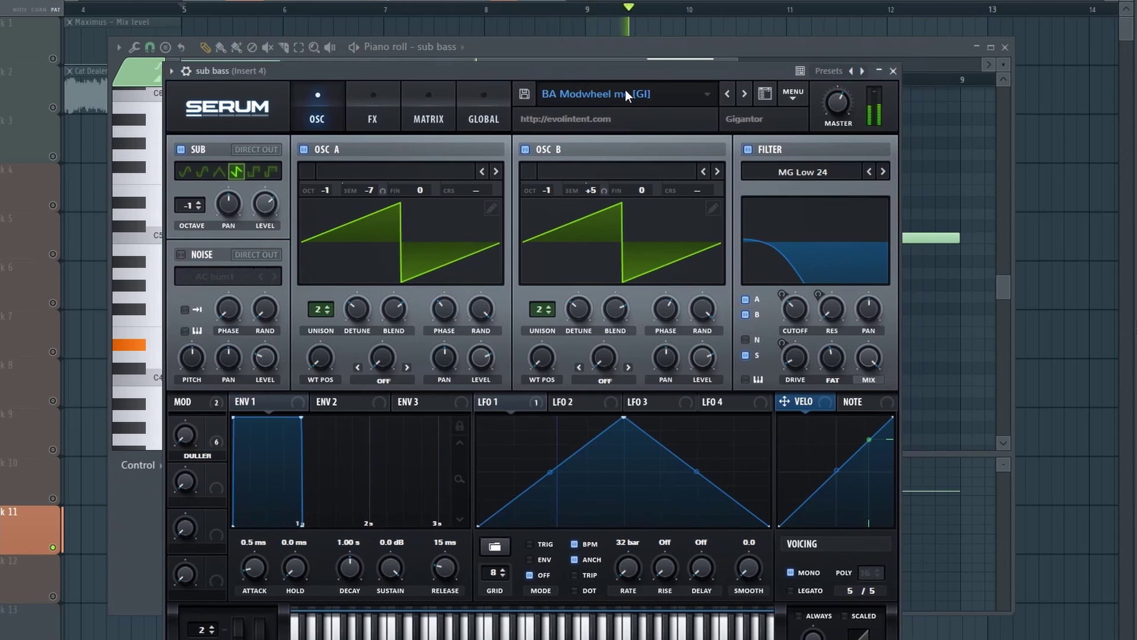
left_click(895, 71)
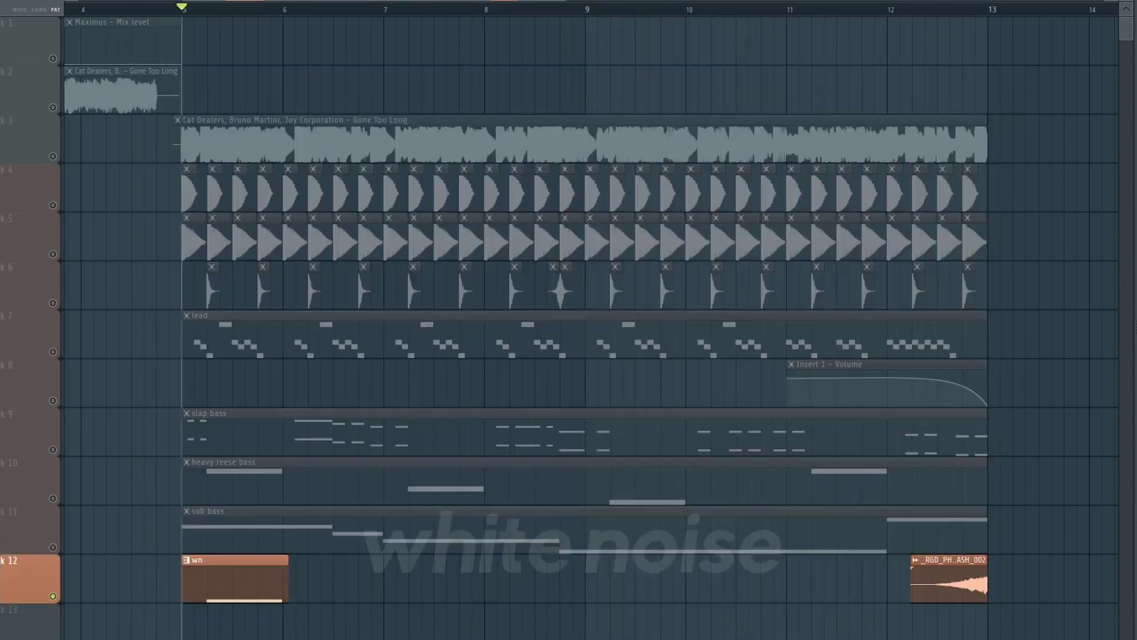
Audition the white noise clip in the playlist and view its note in the piano roll
key("space")
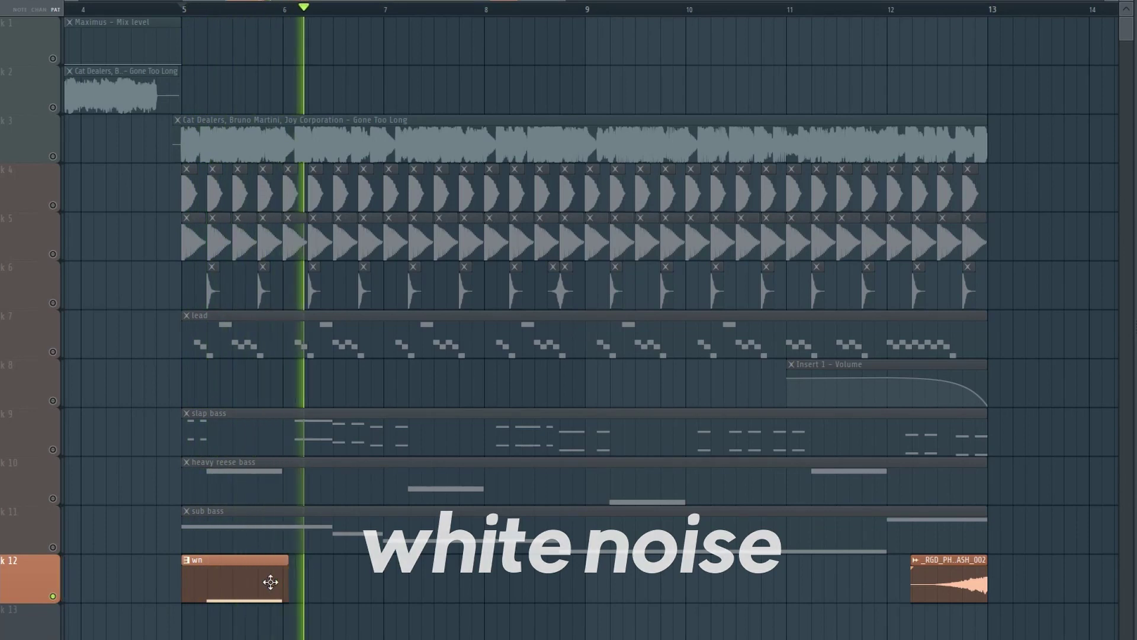
key("space")
double_click(246, 579)
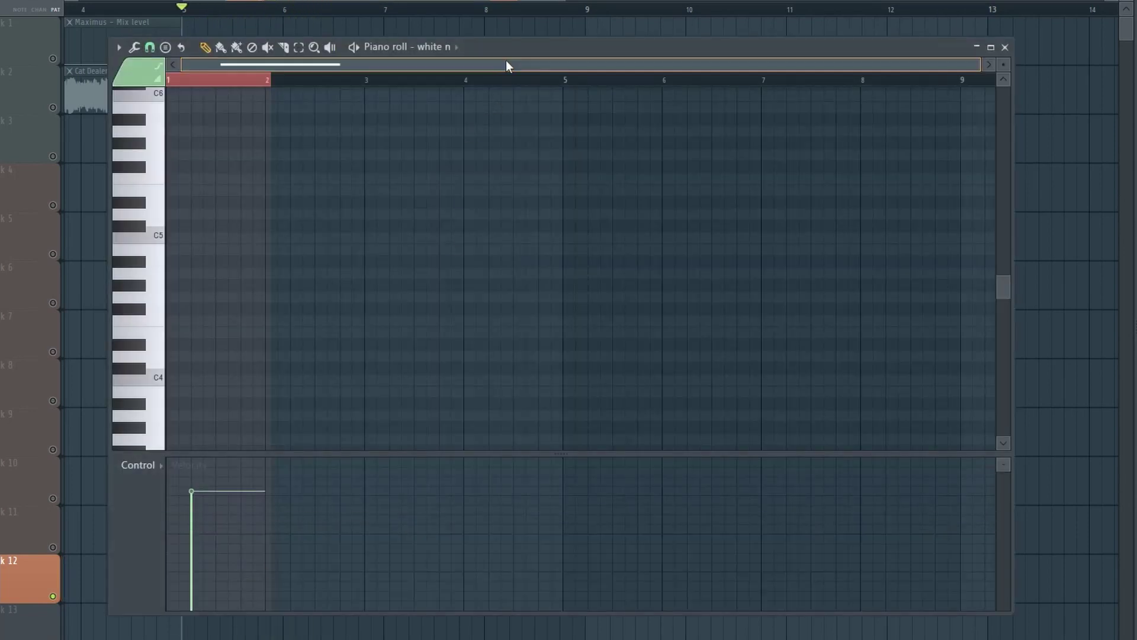
scroll(386, 204, "down", 5)
View the white noise channel's noise oscillator in Serum, and close the synth and the piano roll
key("F6")
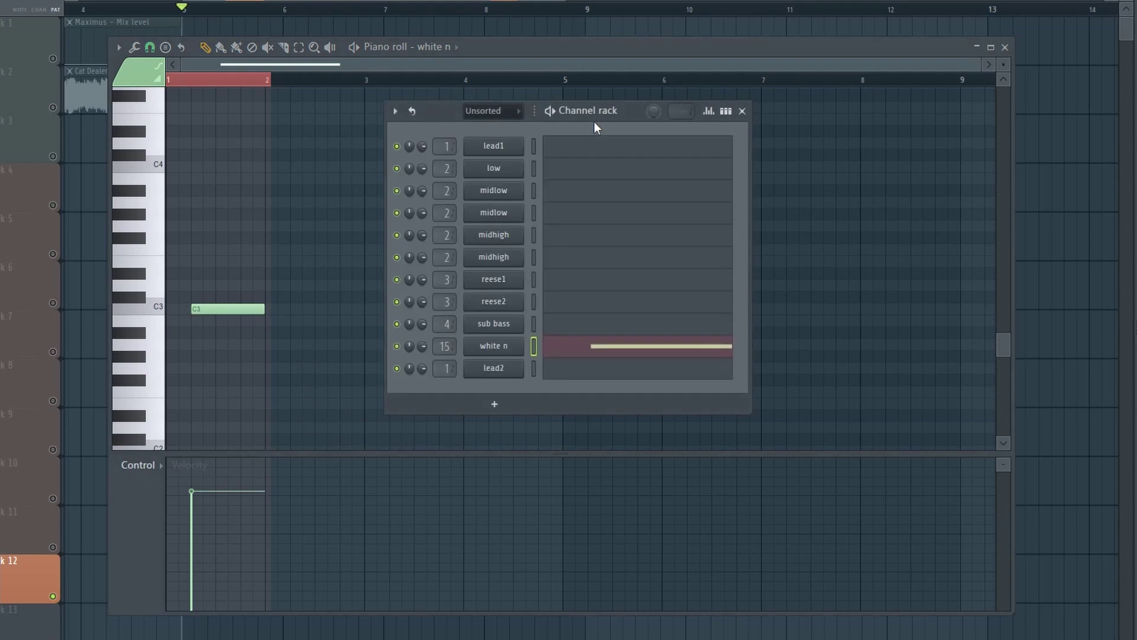
left_click(496, 348)
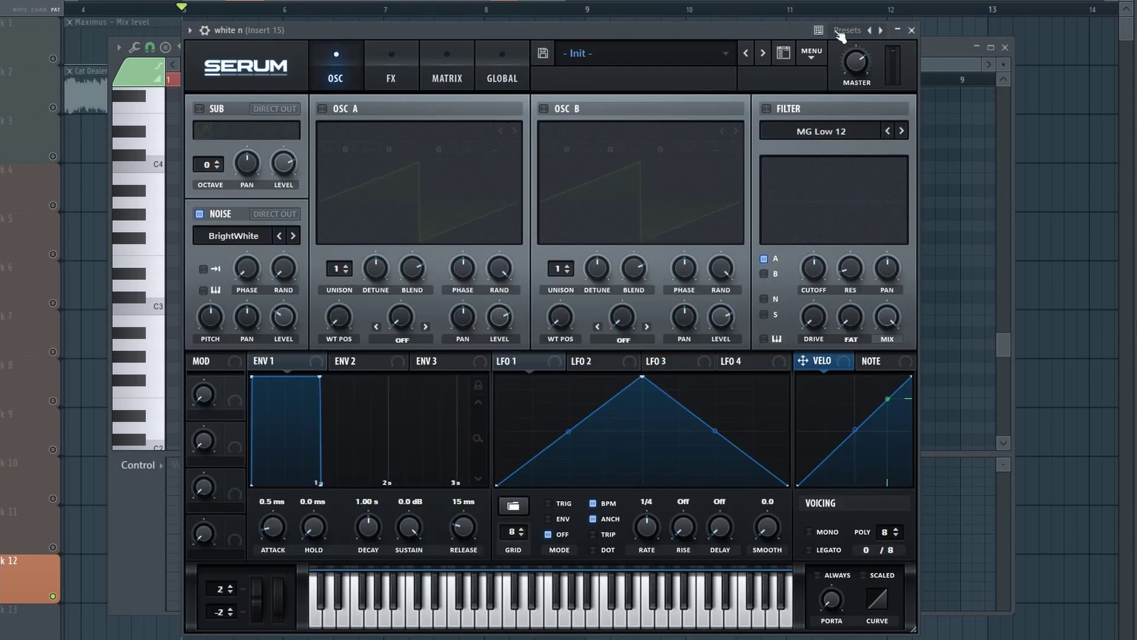
left_click_drag(784, 38, 790, 72)
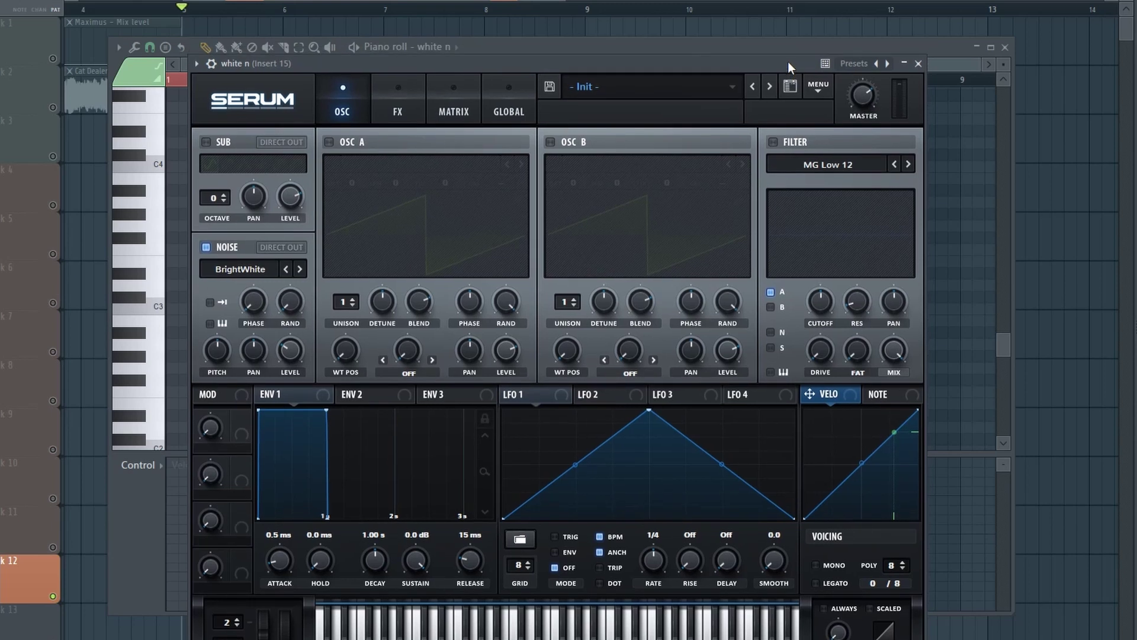
left_click(917, 64)
left_click(1005, 46)
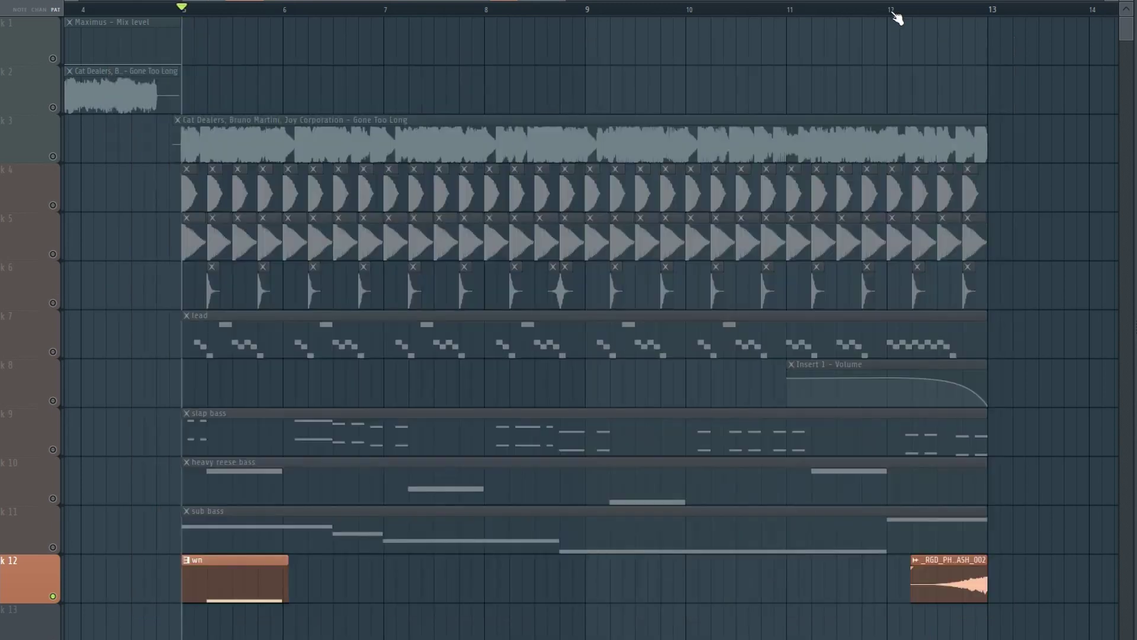
Play the playlist from bar 12 to audition the reverse crash sample on track 12
left_click(895, 14)
key("space")
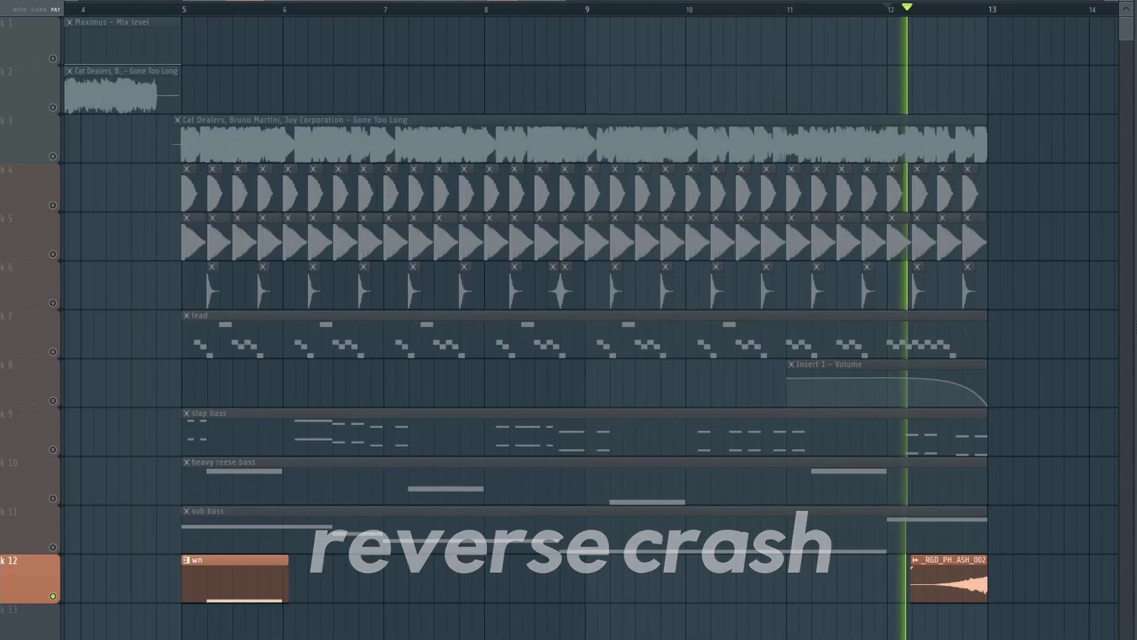